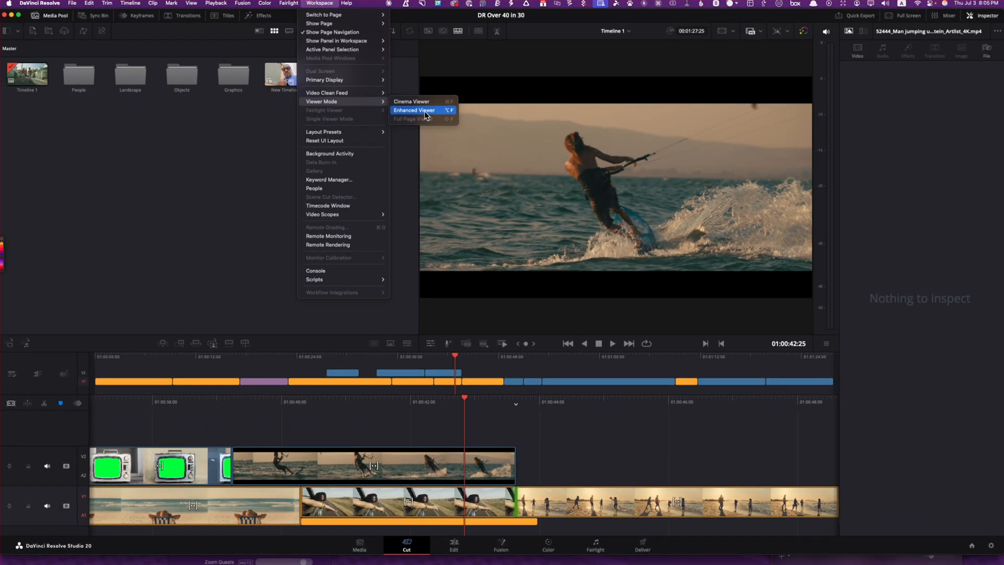
Switch to Enhanced Viewer mode and enlarge the viewer area above the timeline, with the playhead on the fan clip at 01:00:57:06.
left_click(425, 116)
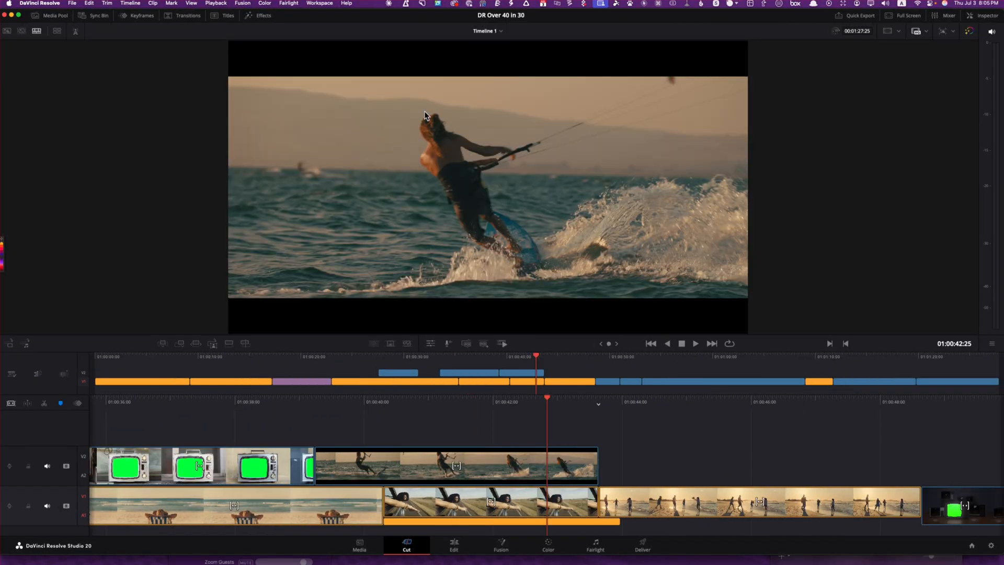
left_click(599, 502)
left_click(684, 357)
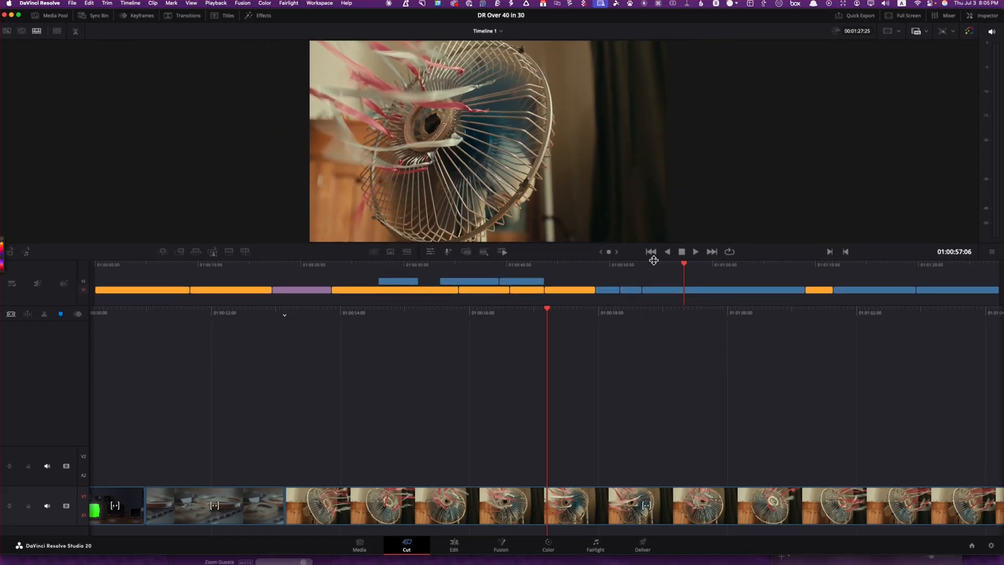
left_click_drag(654, 260, 609, 354)
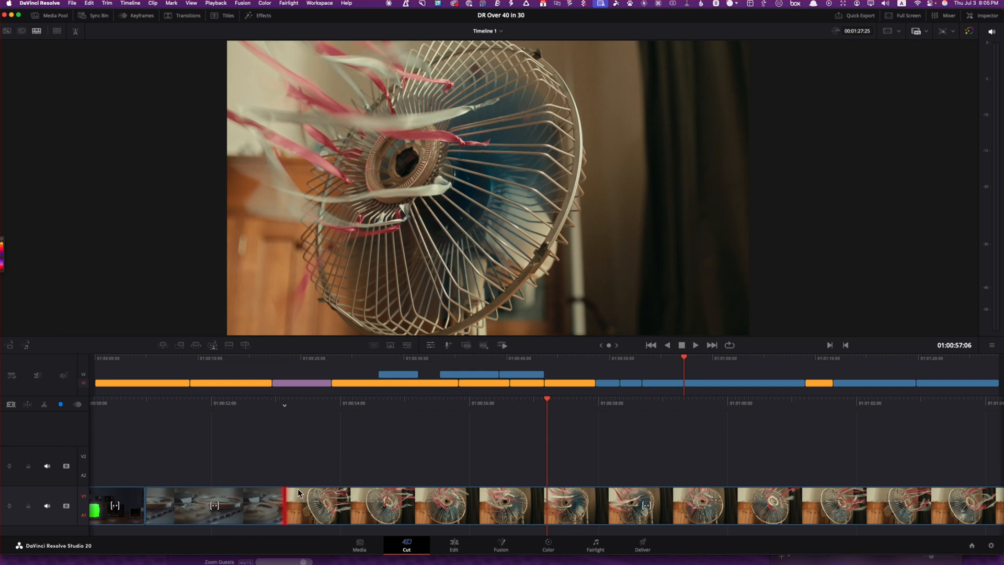
Inspect the edit point before the fan clip in the trim view, and trim the tape-reel clip's start to a duration of 00:00:02:00.
key("Up")
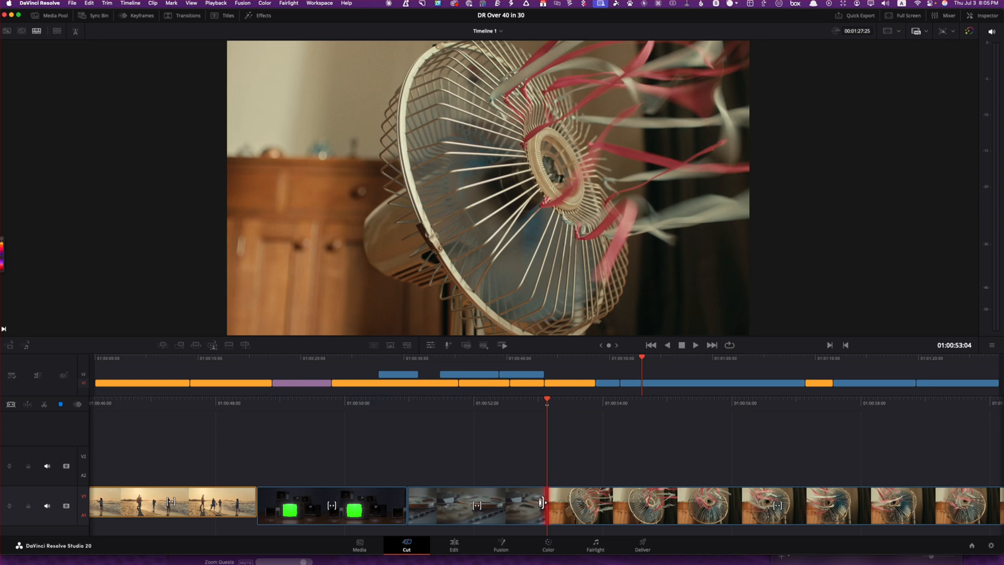
left_click(546, 503)
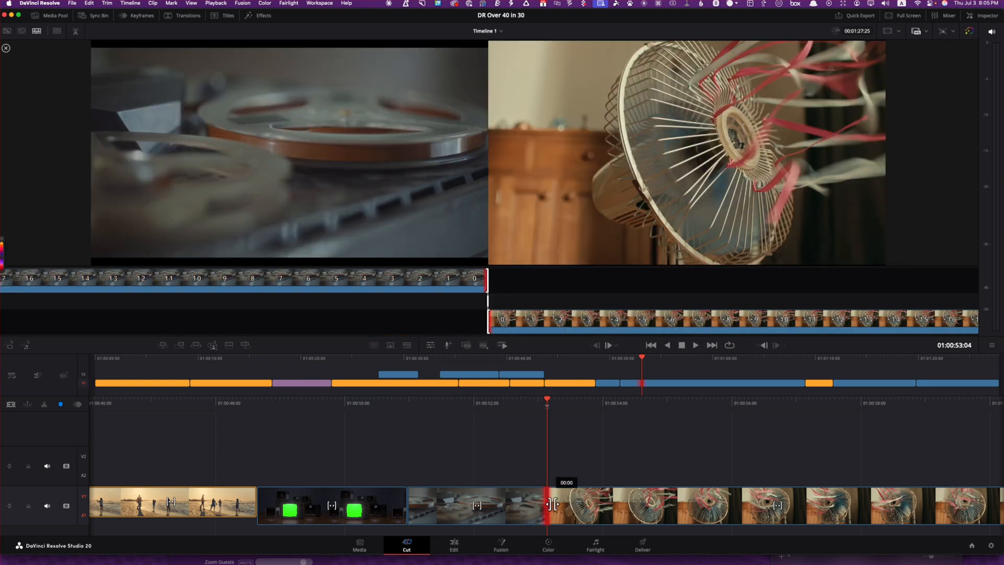
left_click_drag(553, 504, 559, 504)
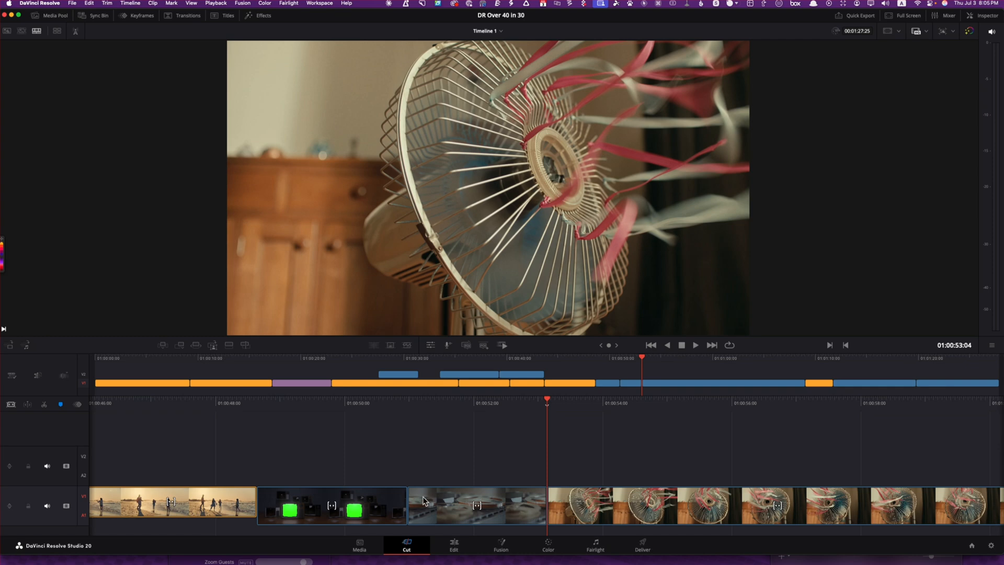
left_click_drag(413, 503, 464, 503)
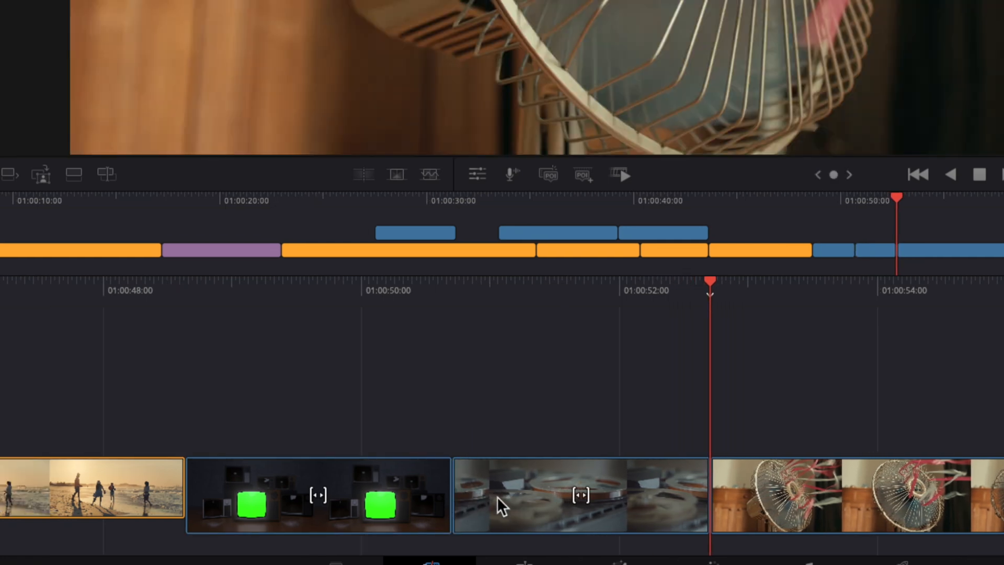
Check the tape-reel clip's length in the Change Clip Duration dialog and close it without changes.
left_click(520, 494)
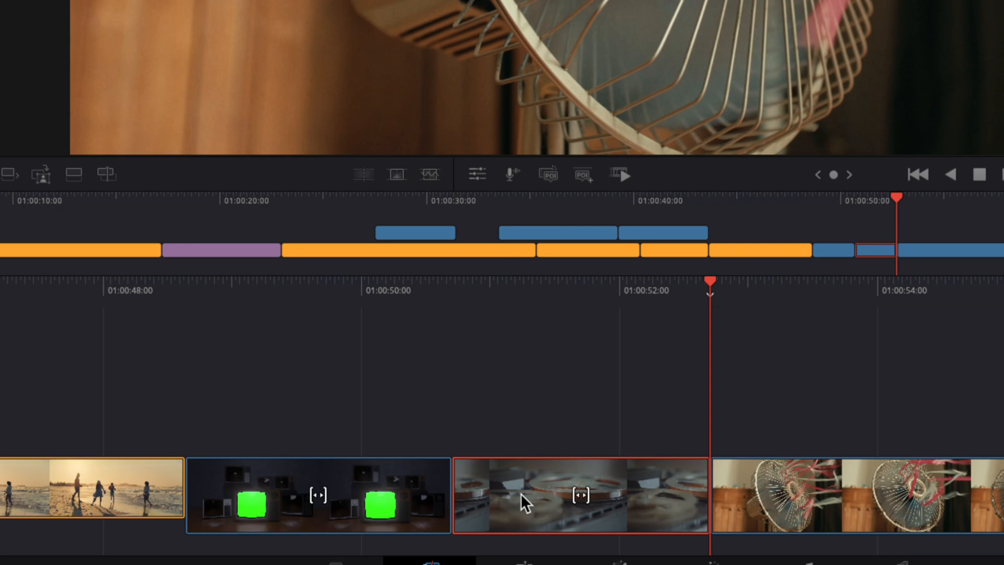
right_click(521, 493)
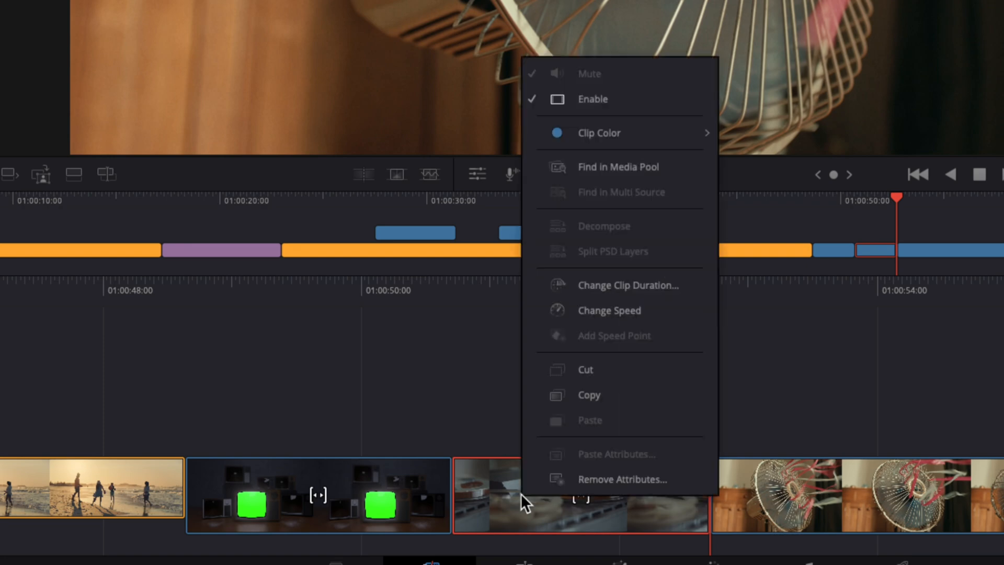
left_click(607, 285)
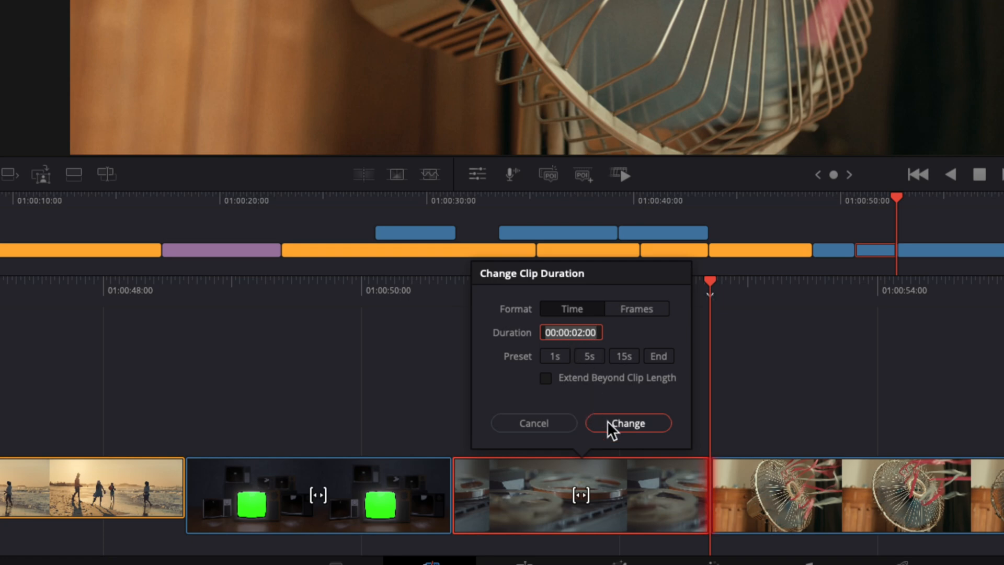
left_click(521, 421)
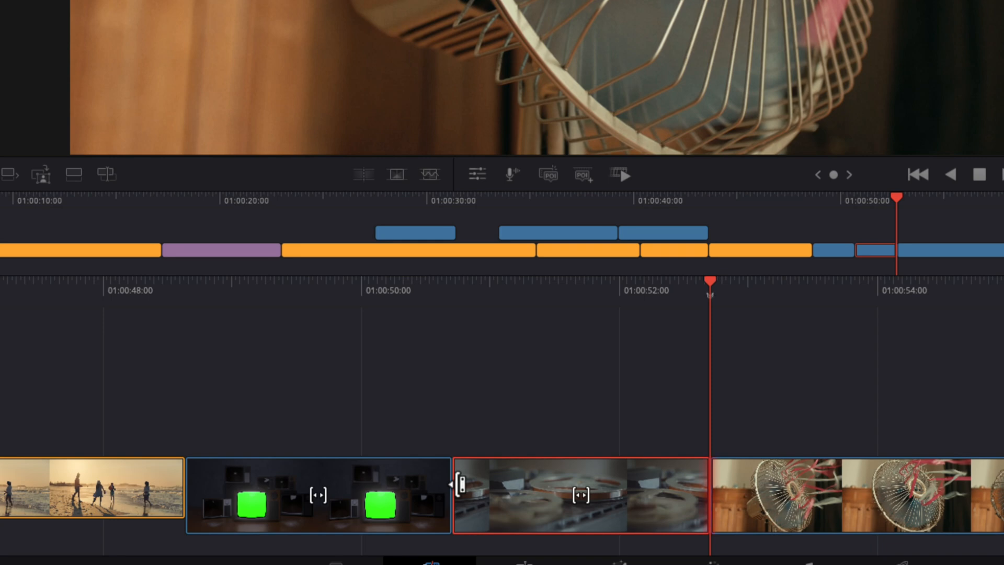
Extend the tape-reel clip from its start to about 7 seconds and check its length in the Change Clip Duration dialog.
left_click_drag(461, 485, 330, 486)
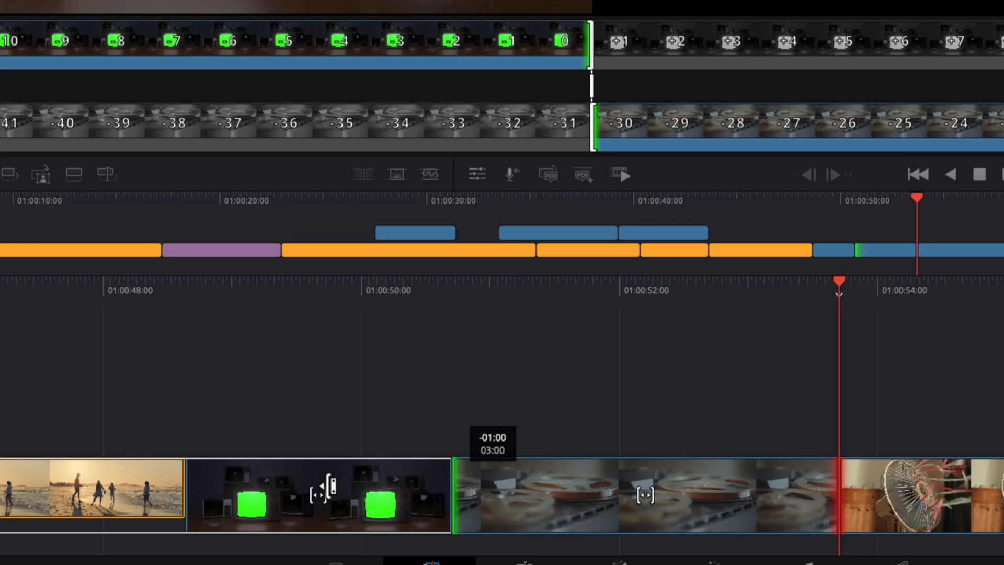
left_click_drag(330, 486, 4, 489)
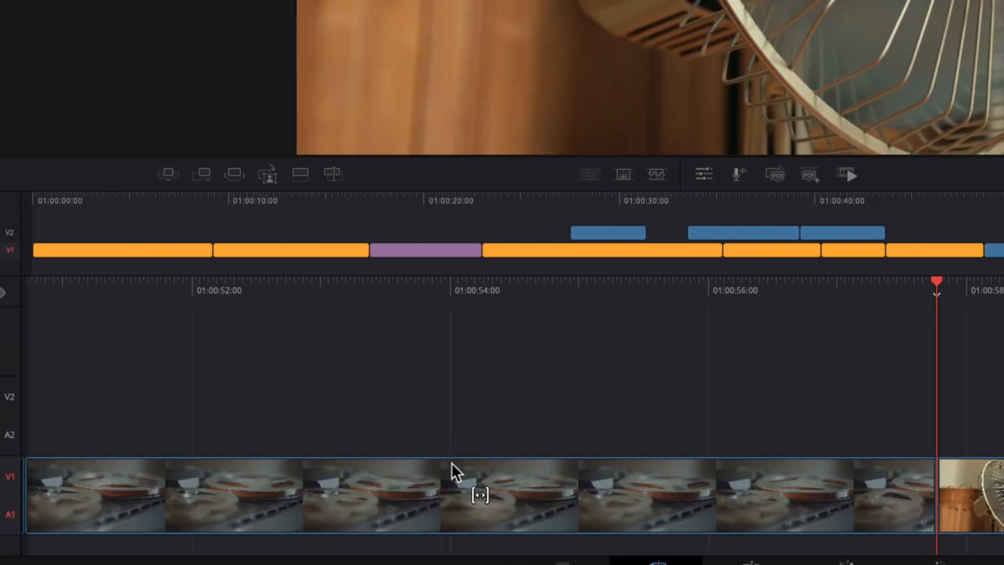
right_click(448, 477)
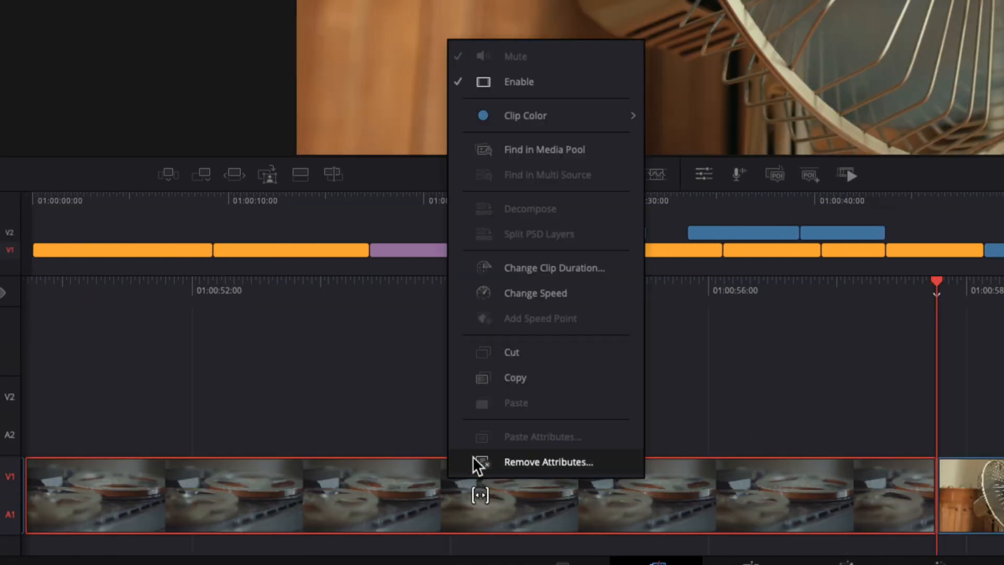
left_click(577, 269)
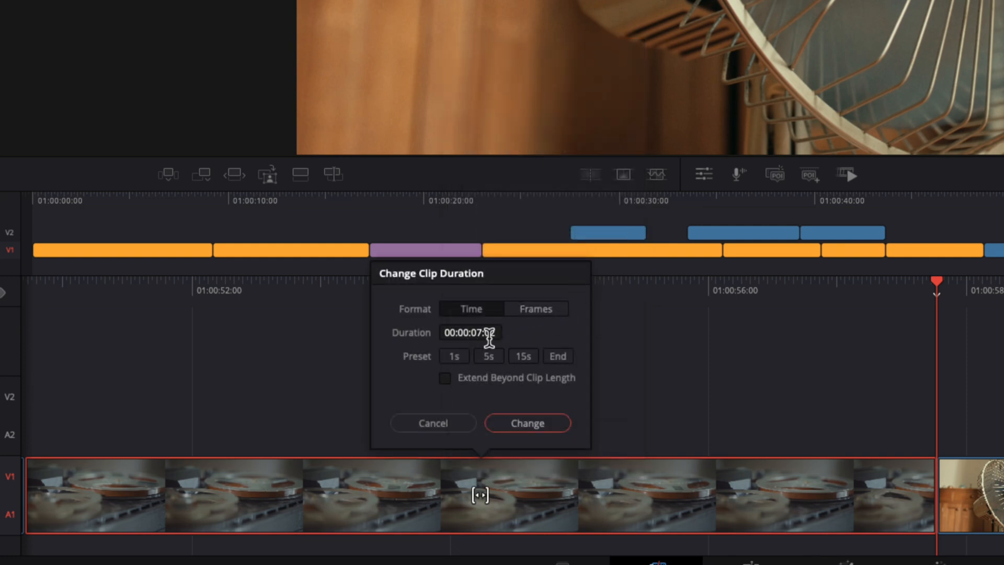
left_click(434, 422)
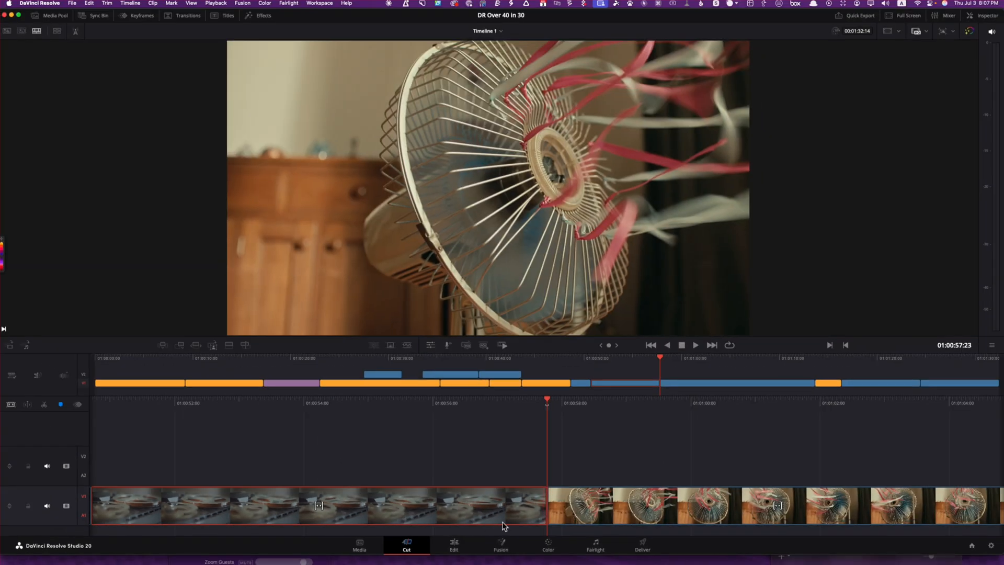
Place the playhead at 01:00:53:18 and ripple-trim the tape-reel clip's start by 02:04 to a duration of 04:28.
left_click_drag(661, 360, 621, 372)
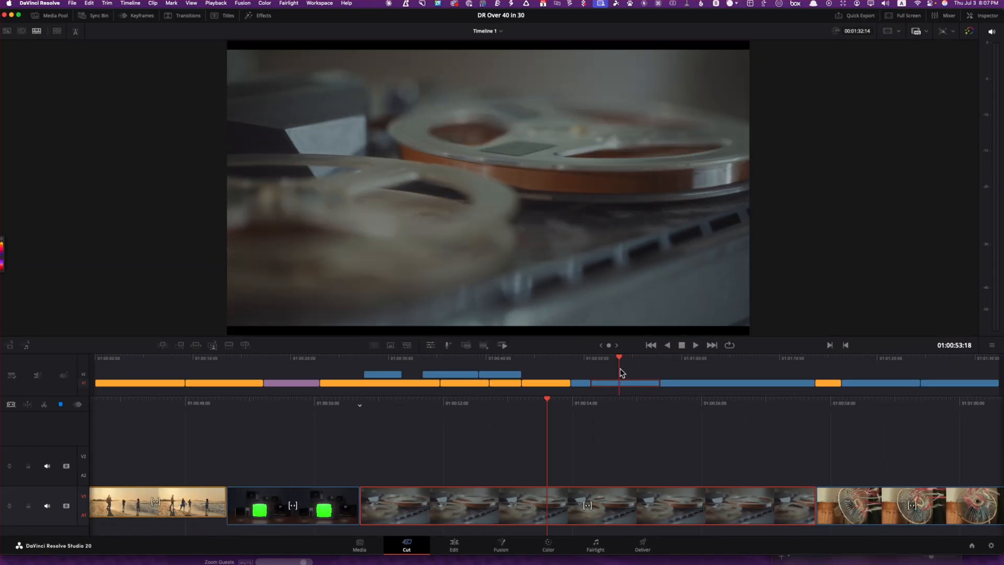
left_click(364, 501)
left_click_drag(365, 501, 505, 502)
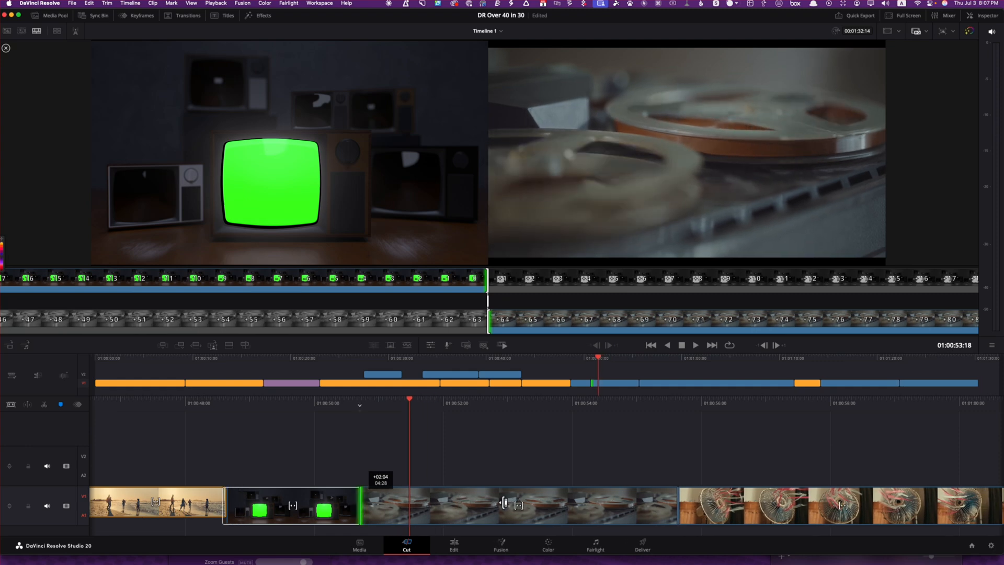
left_click_drag(505, 502, 504, 502)
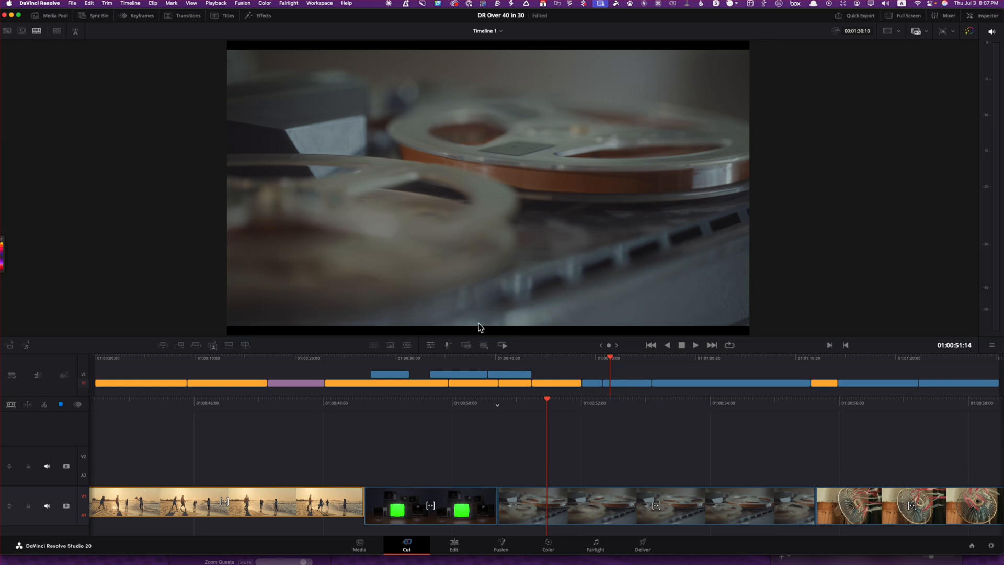
At the edit between the green-screen TV and tape-reel clips, trim the tape-reel clip's start further, leaving it about 4 seconds long.
left_click(497, 405)
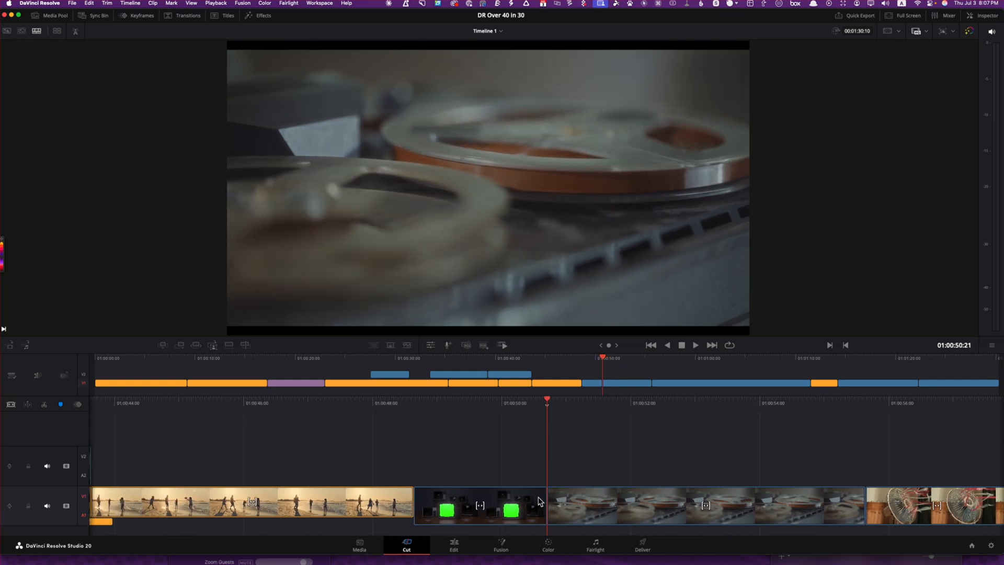
left_click_drag(540, 502, 554, 447)
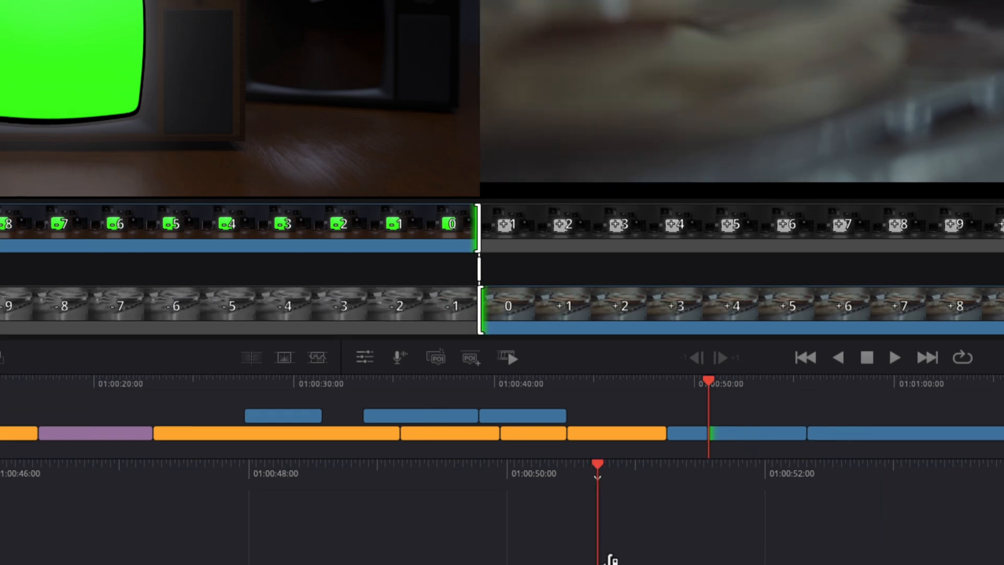
mouse_move(611, 560)
left_mouse_down()
mouse_move(661, 556)
mouse_move(542, 556)
mouse_move(628, 558)
left_mouse_up()
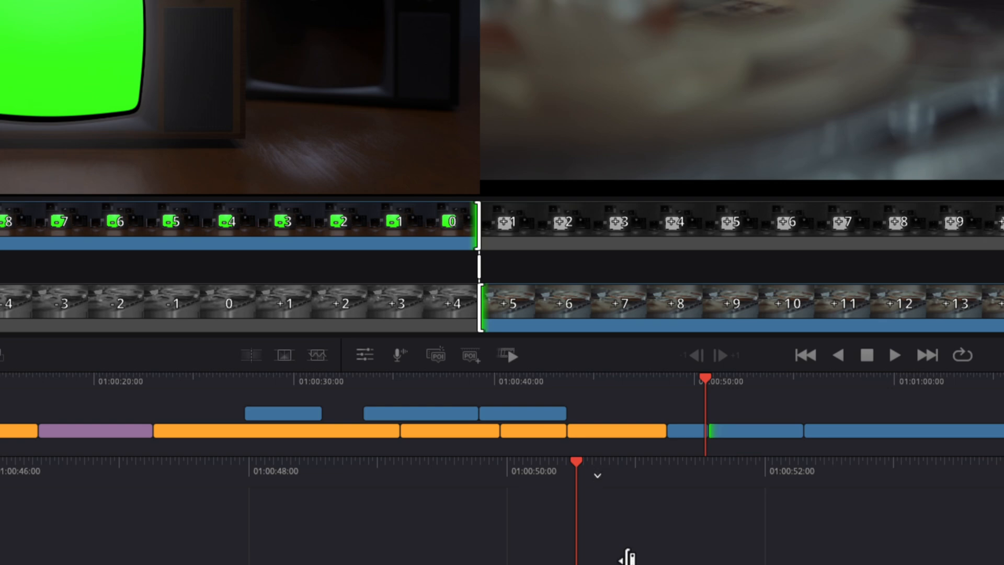
left_click_drag(628, 557, 695, 532)
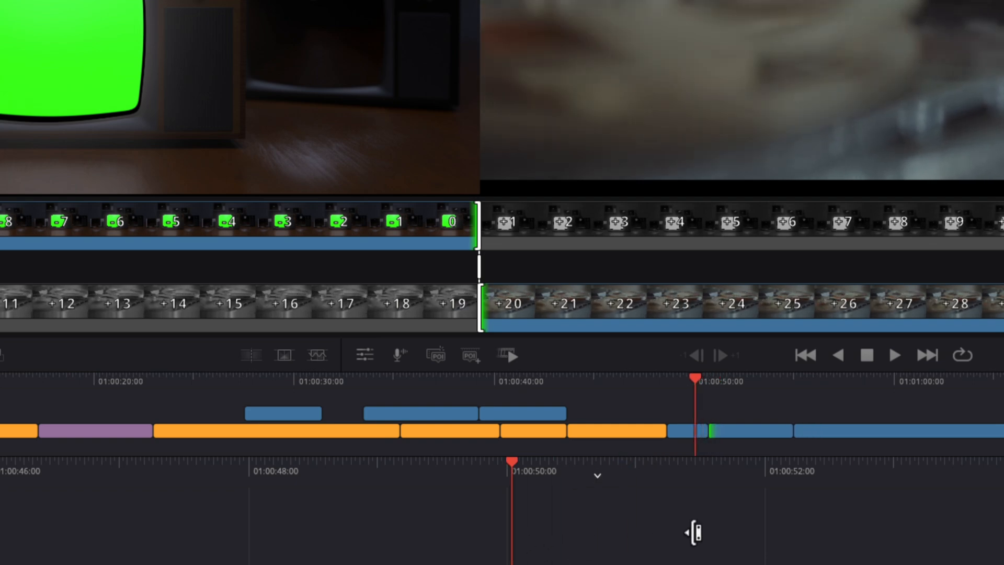
left_click_drag(694, 533, 702, 533)
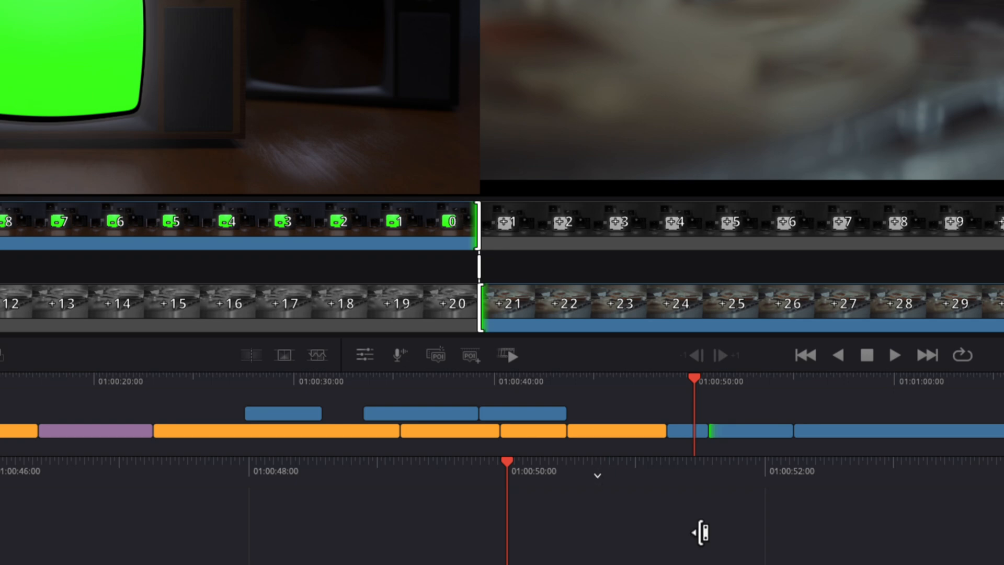
left_click_drag(701, 533, 662, 552)
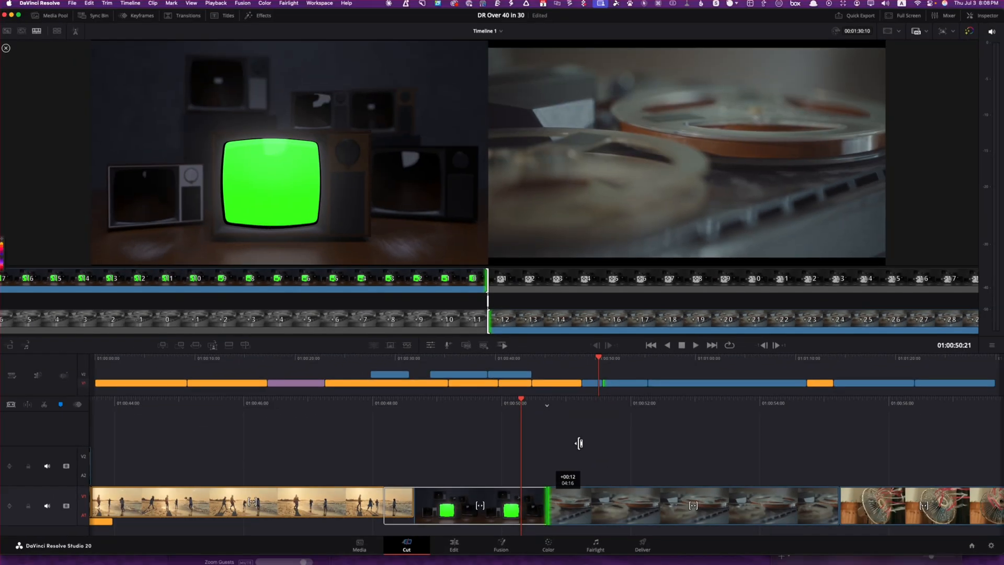
left_click_drag(579, 443, 579, 444)
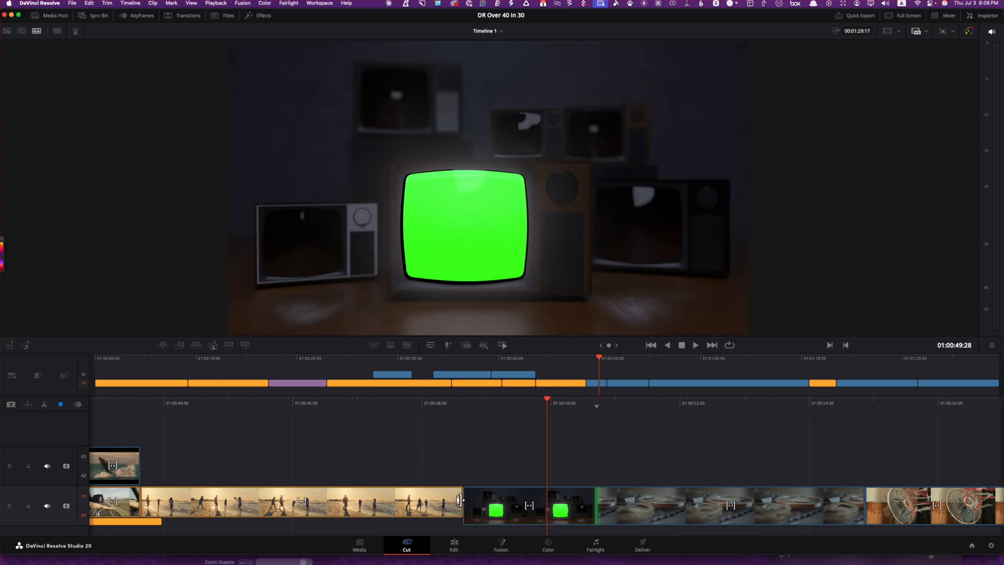
Shorten the end of the family beach clip and roll the edit between the green-screen TV and tape-reel clips to lengthen the TV clip.
left_click_drag(461, 499, 413, 501)
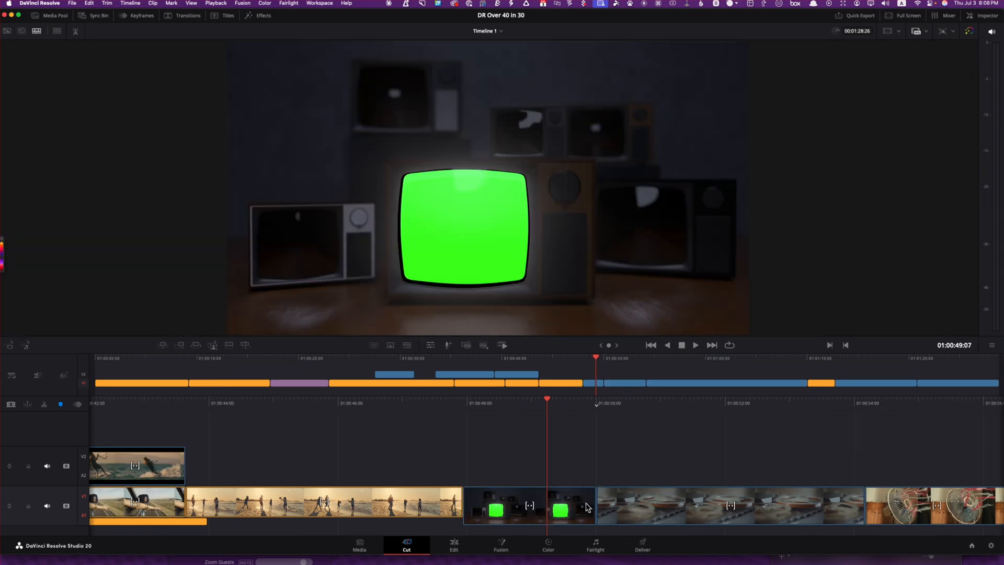
left_click_drag(589, 501, 633, 500)
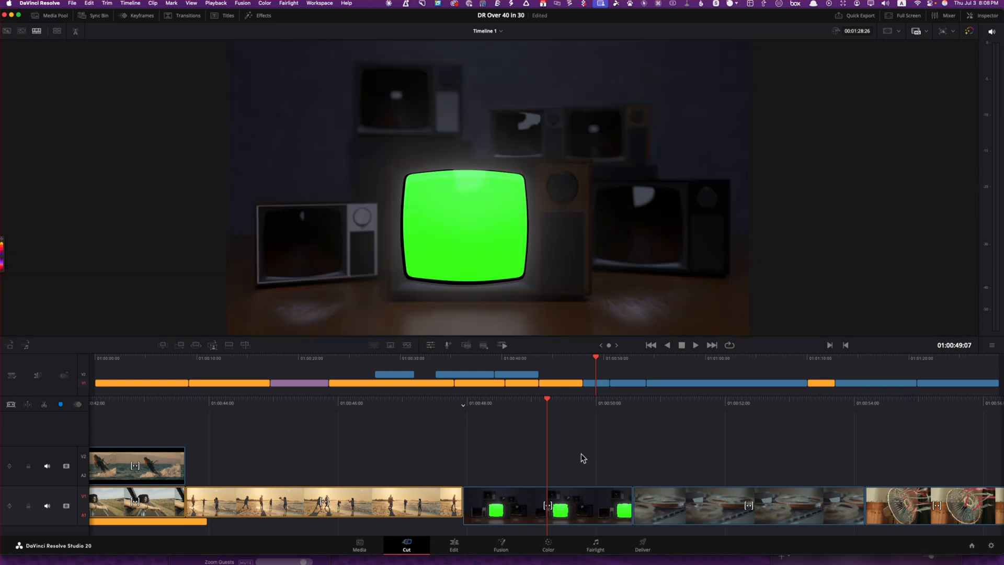
Go to the start of the green-screen TV clip, step back two frames, and move the playhead to the family beach clip's start at 01:00:43:19.
left_click(464, 504)
key("Up")
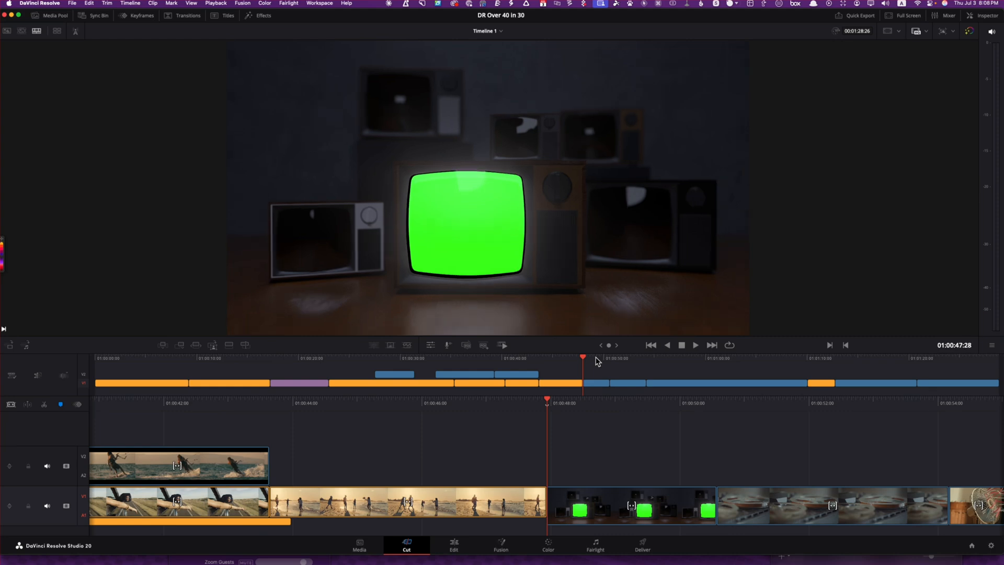
key("Left")
key("Left")
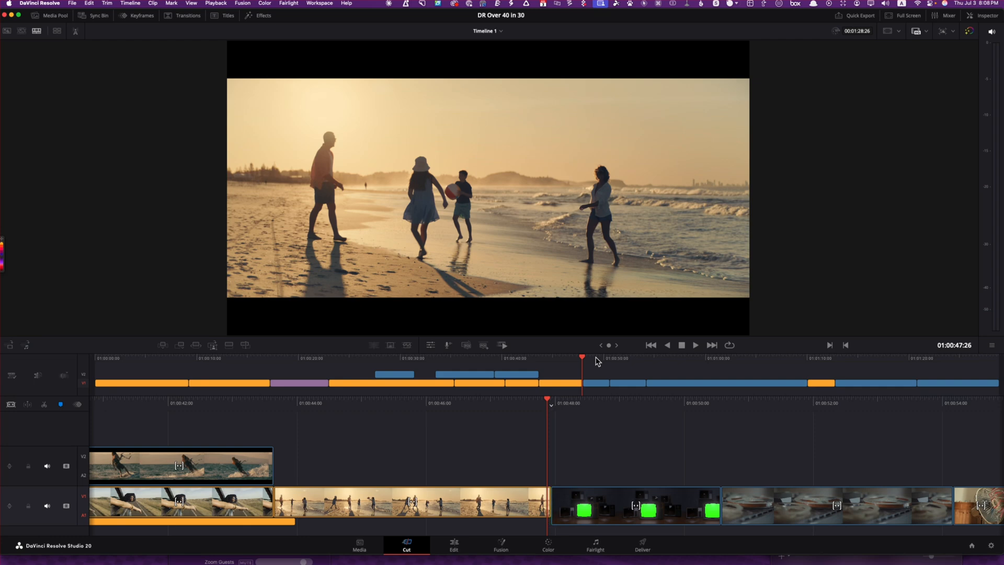
key("Up")
key("Up")
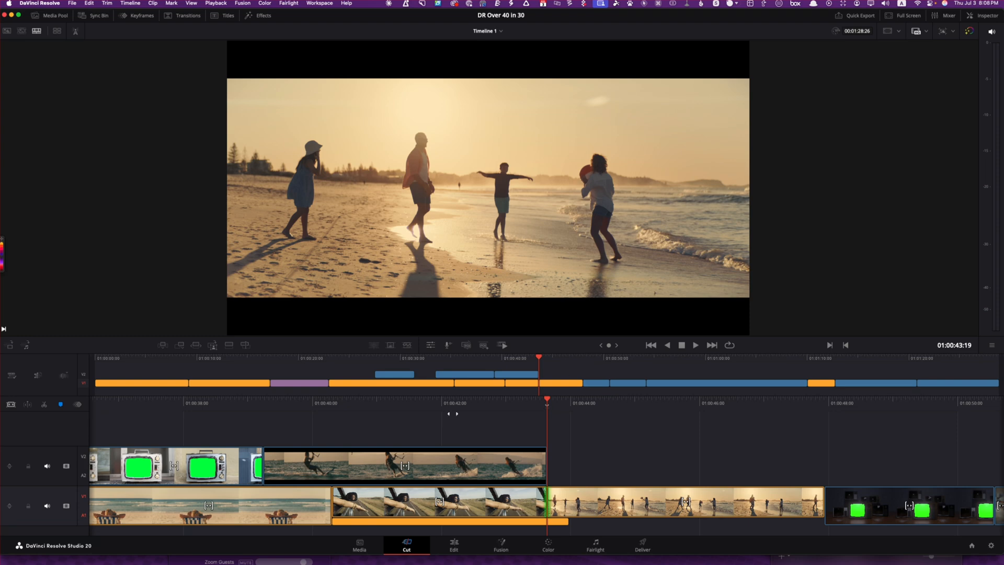
Delete the kitesurfer clip, the retro TV clip and the remaining overlay clip from track V2.
left_click(368, 471)
key("Delete")
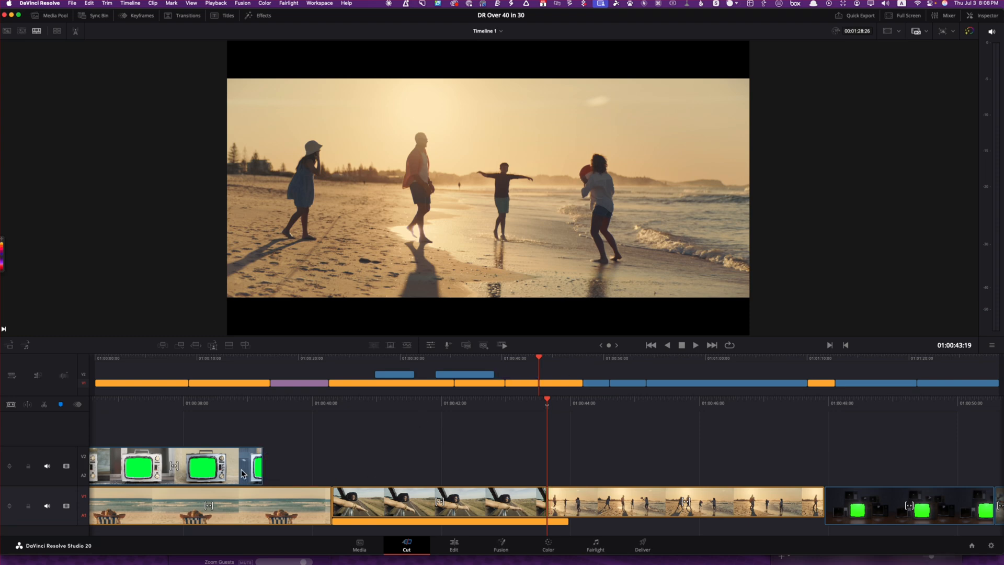
left_click(235, 468)
key("Delete")
left_click(406, 375)
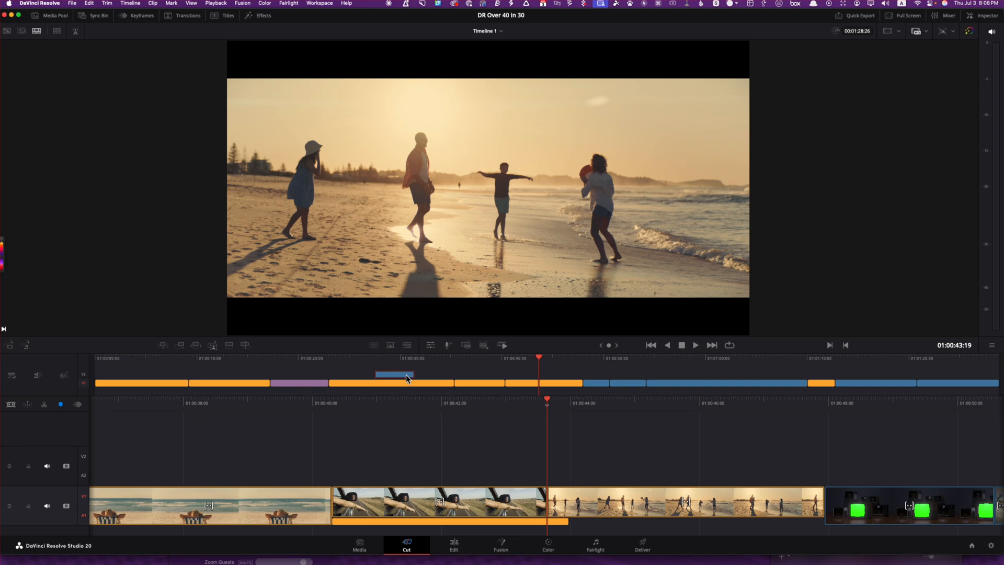
key("Delete")
Try to trim the edit at the start of the car-window clip at 01:00:40:09 to an earlier point.
key("Up")
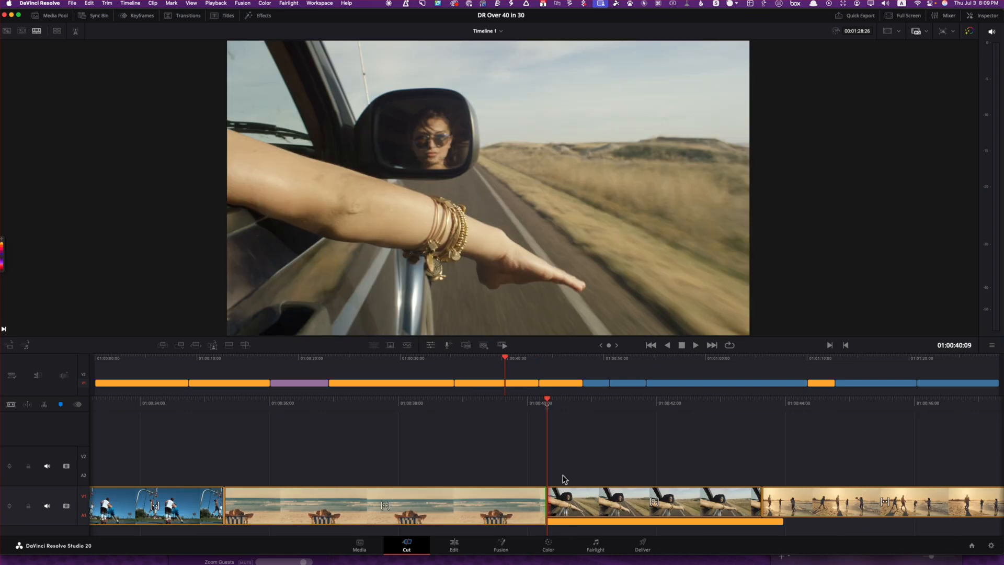
left_click(551, 500)
left_click_drag(552, 499, 491, 498)
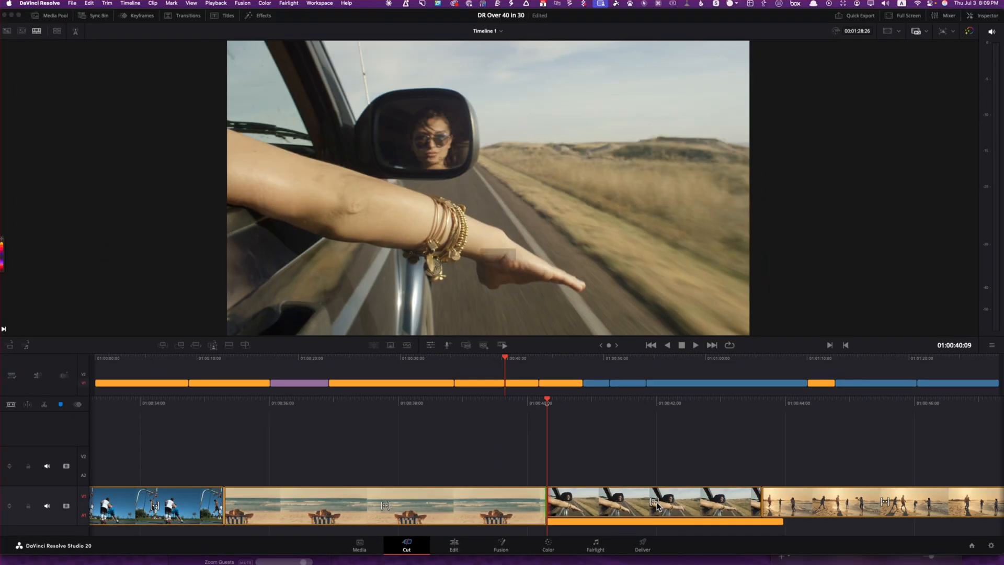
Trim 17 frames off the start of the car-window clip.
left_click(658, 502)
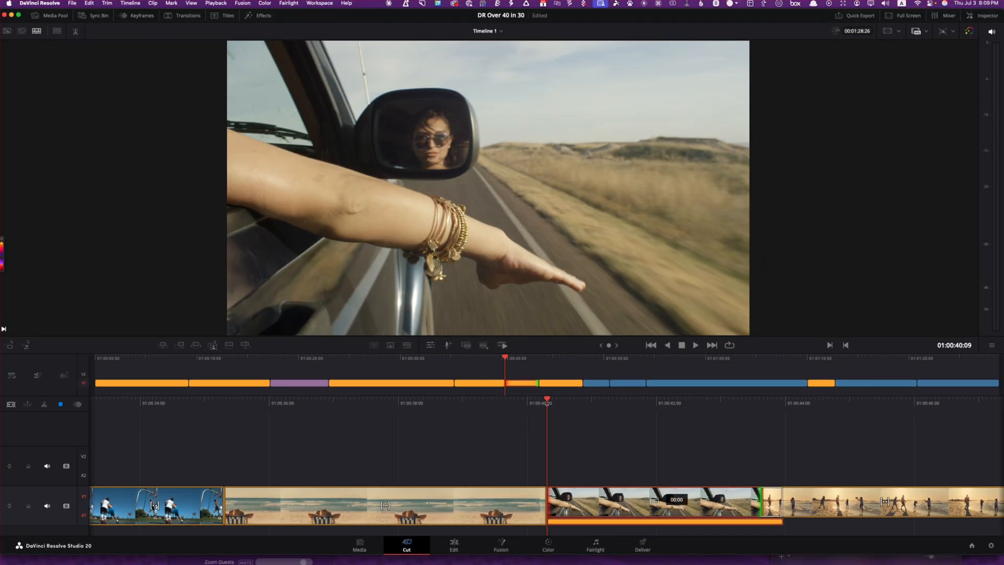
left_click_drag(548, 502, 594, 500)
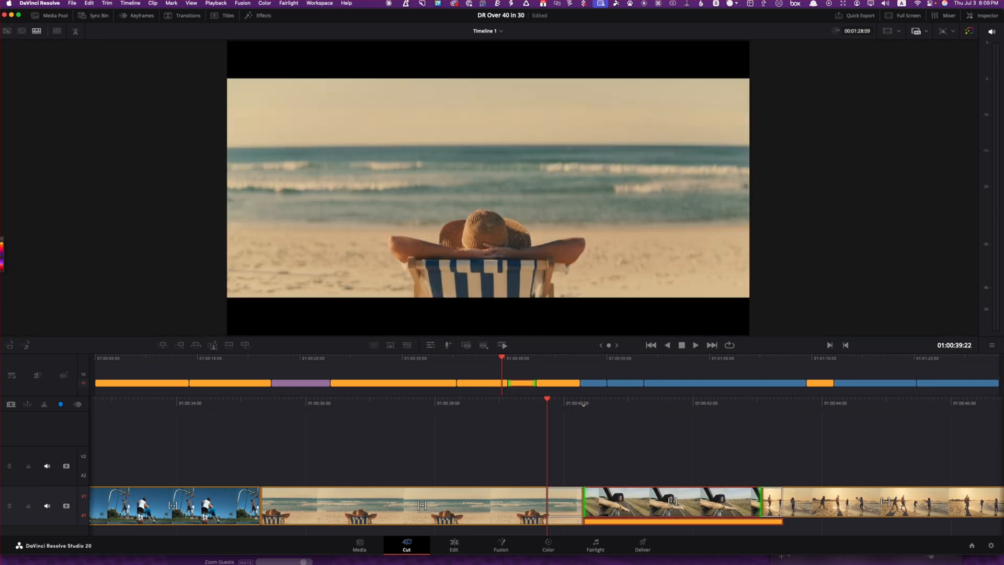
left_click(670, 461)
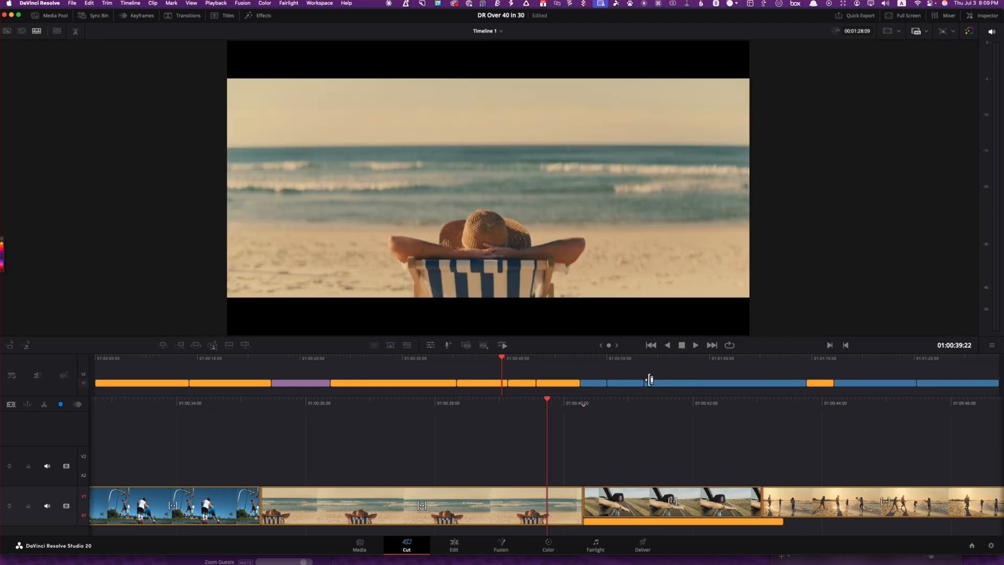
With the playhead at 01:00:41:02, slip the footage inside the car-window clip in both directions and shorten the clip's end.
left_click_drag(502, 358, 515, 361)
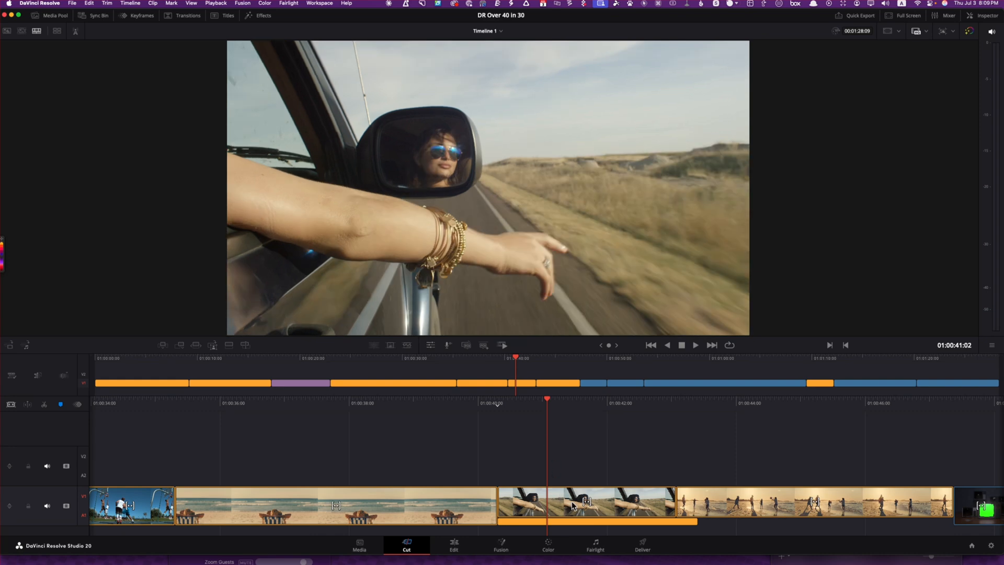
left_click(587, 502)
left_click_drag(587, 502, 586, 500)
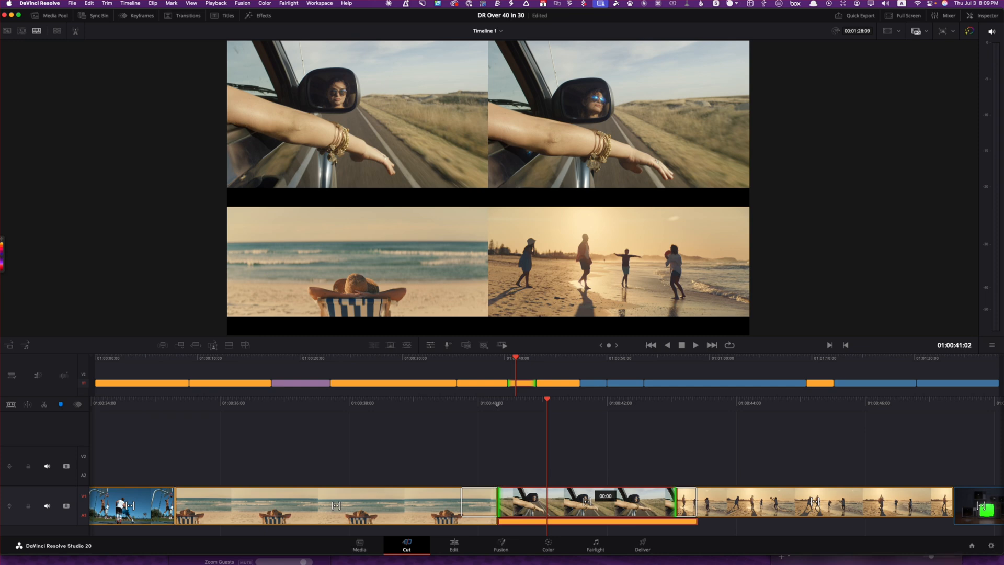
left_click_drag(586, 502, 608, 501)
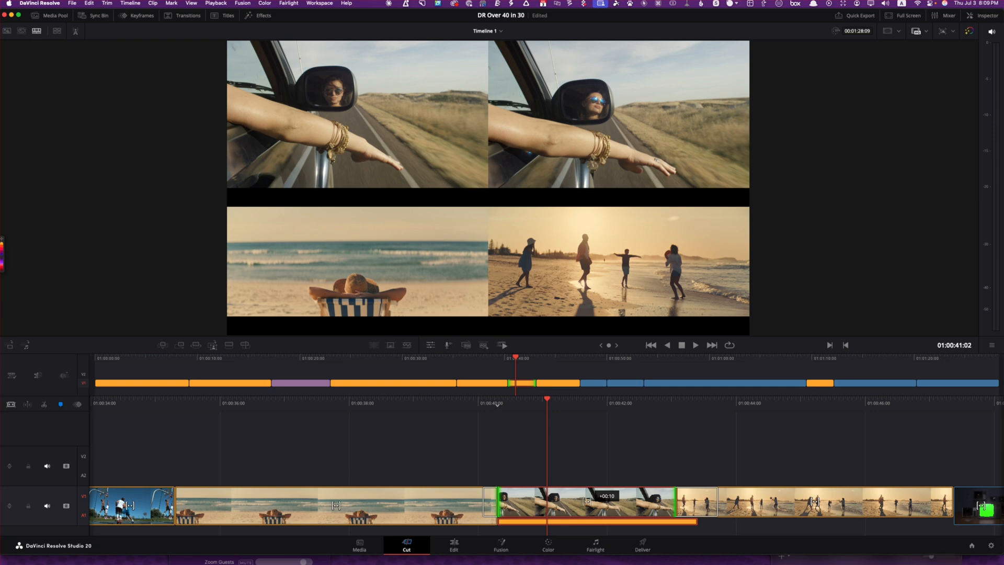
left_click_drag(609, 501, 532, 505)
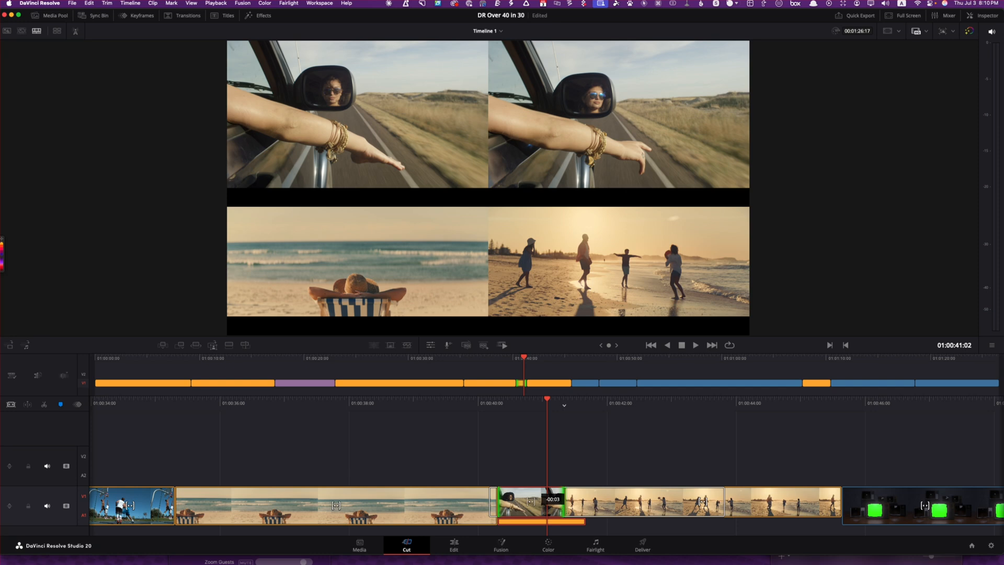
mouse_move(524, 501)
left_mouse_down()
mouse_move(496, 501)
mouse_move(512, 502)
left_mouse_up()
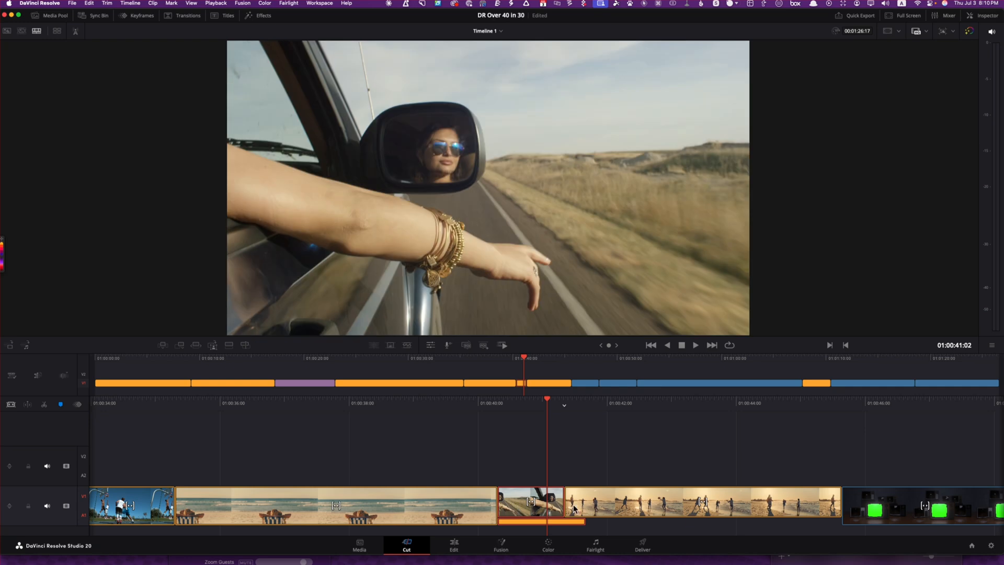
Lengthen the end of the car-window clip, shorten the end of the family beach clip, and save the project.
left_click(559, 501)
left_click_drag(560, 502, 655, 506)
left_click_drag(853, 504, 771, 495)
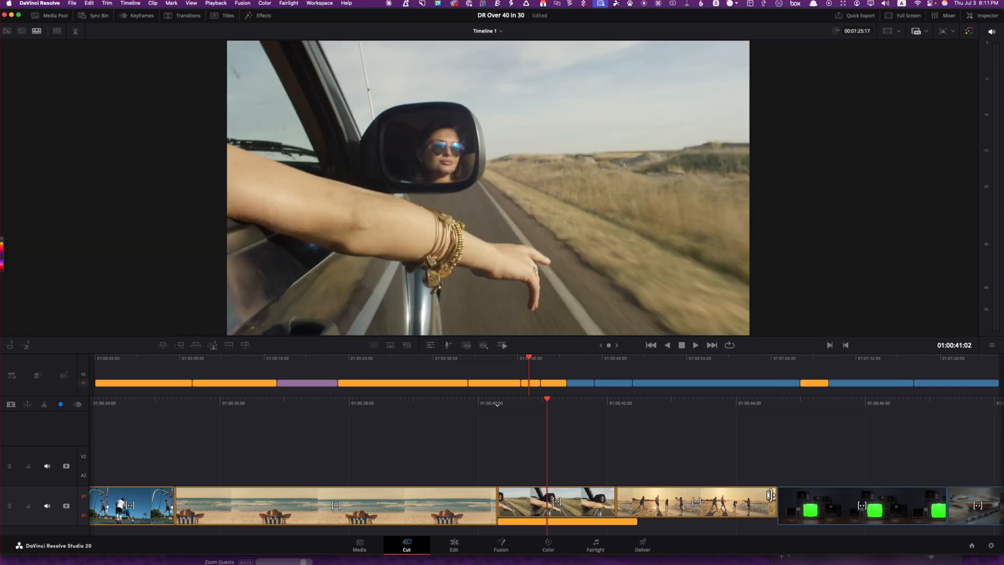
key("super+s")
Trim two frames off the end of the beach-chair clip and slip the car-window clip's footage by about -2 frames.
left_click_drag(492, 500, 488, 501)
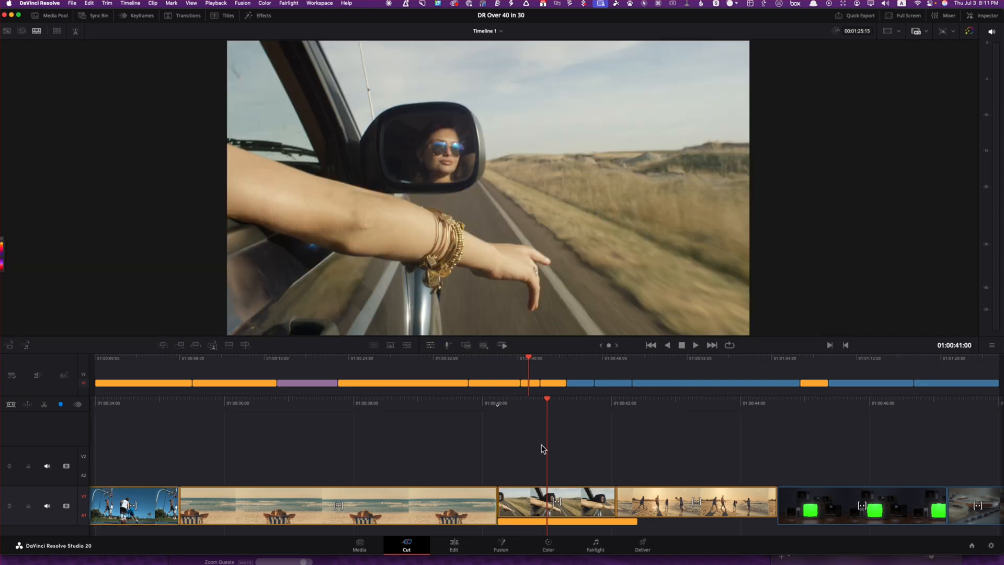
left_click_drag(558, 502, 558, 502)
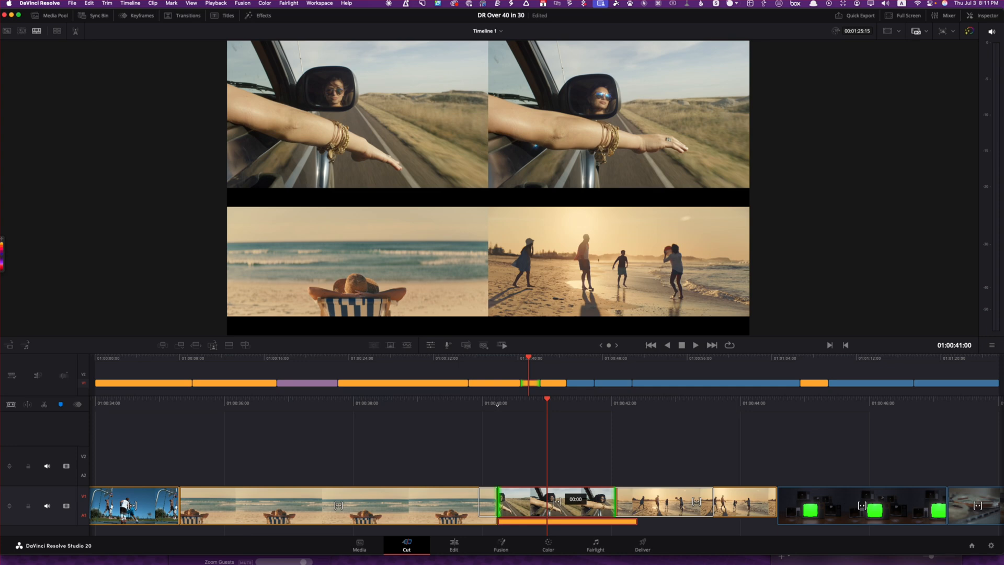
left_click_drag(557, 502, 557, 501)
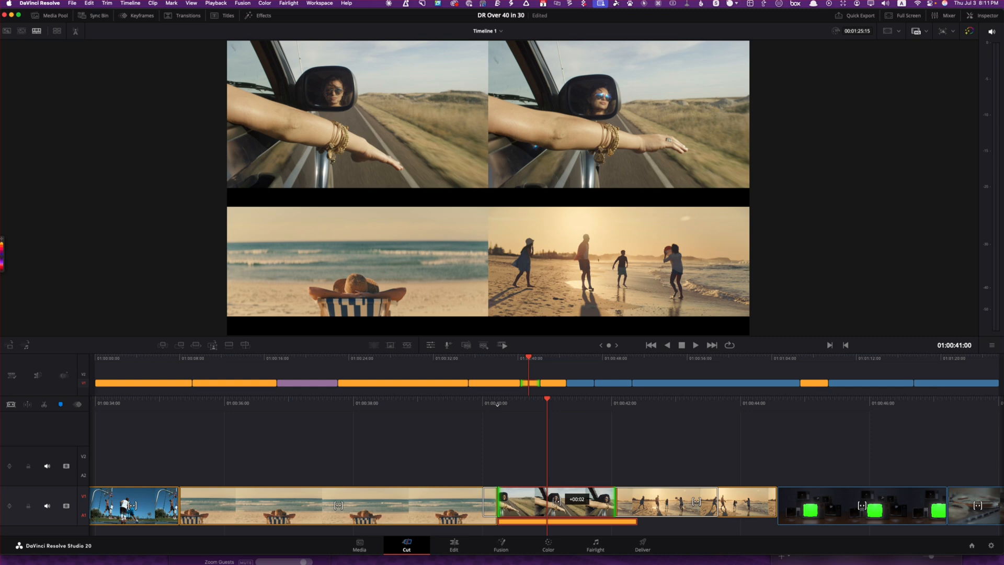
left_click_drag(557, 500, 549, 501)
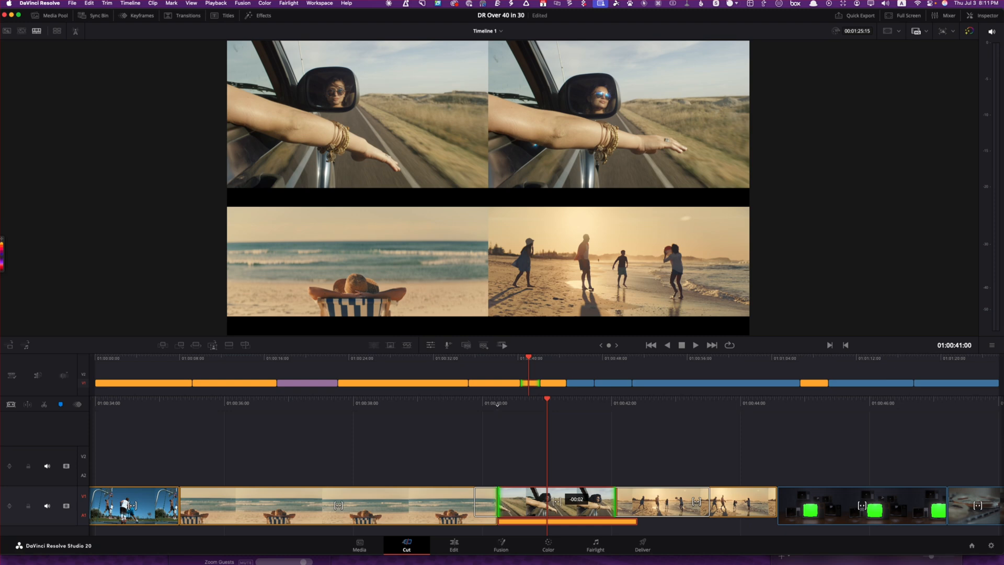
left_click_drag(549, 507, 550, 510)
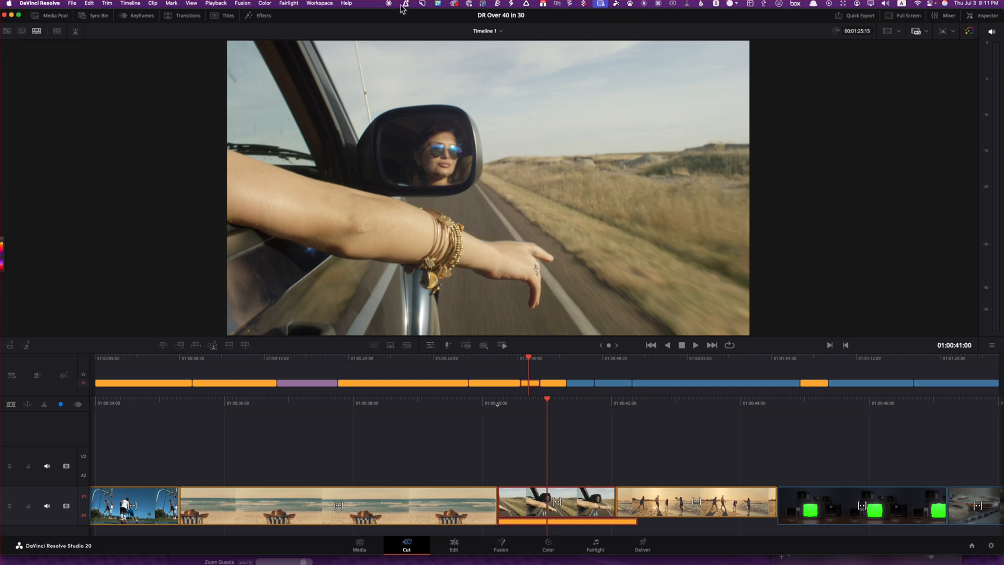
Turn off the Enhanced Viewer mode and switch the viewer to source clip view.
left_click(319, 3)
mouse_move(361, 103)
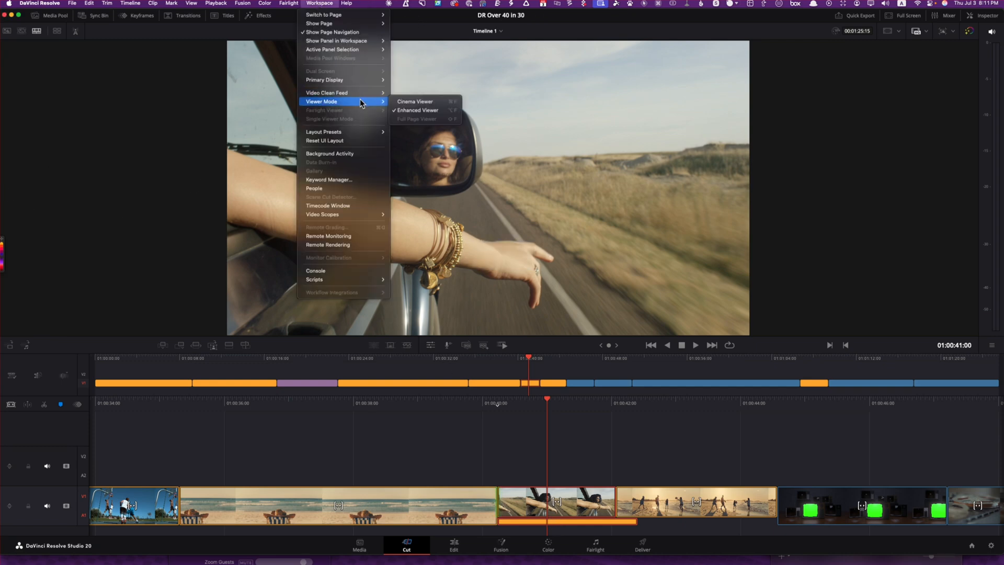
left_click(442, 111)
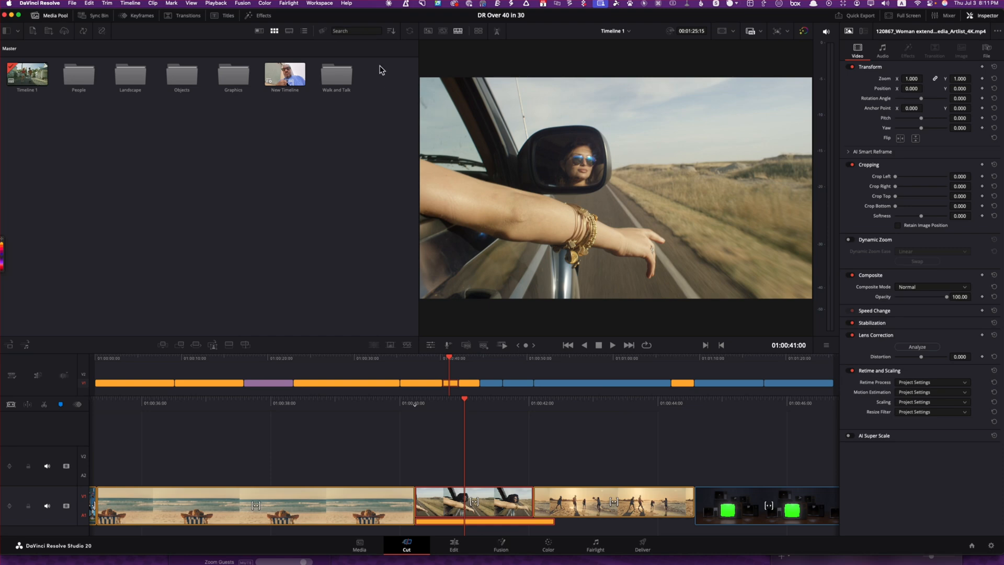
left_click(428, 32)
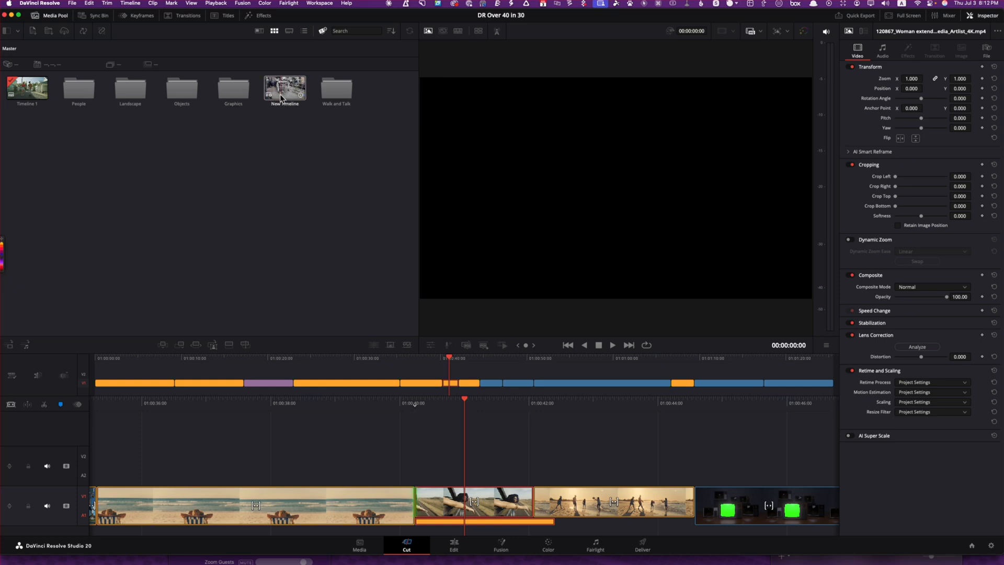
Create a new empty timeline with the default settings from the Walk and Talk bin and reopen that bin.
double_click(336, 91)
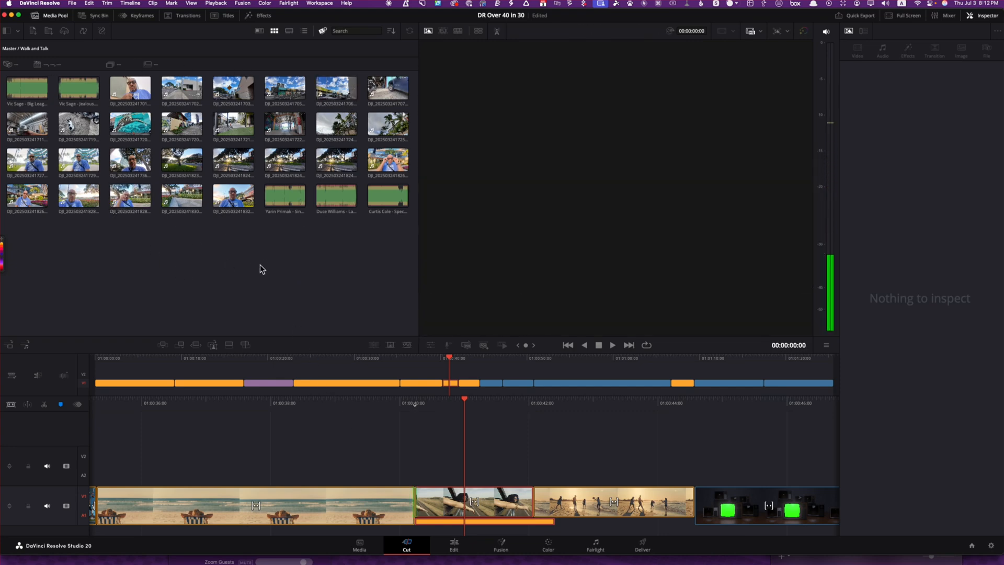
right_click(270, 243)
left_click(326, 250)
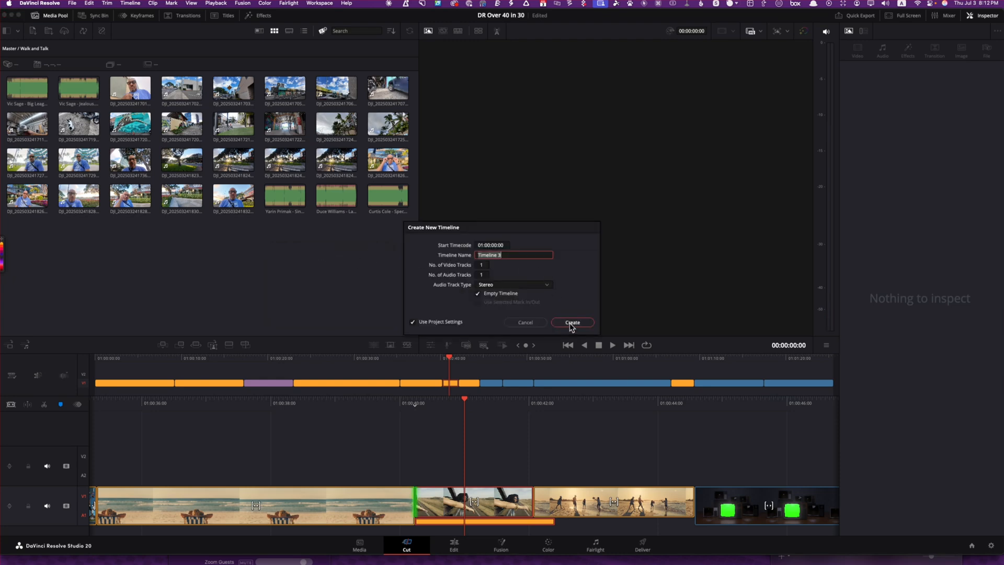
left_click(570, 323)
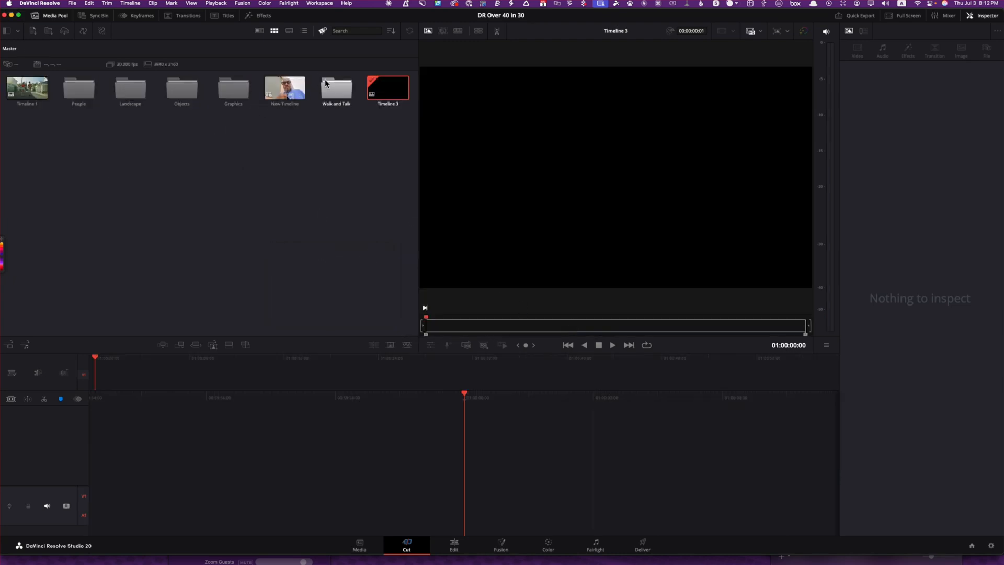
double_click(338, 89)
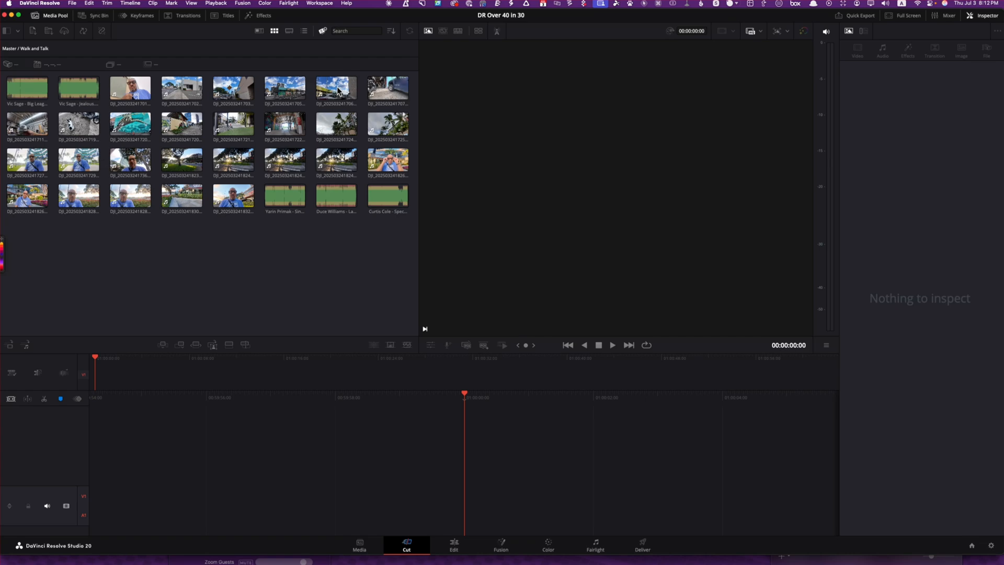
Load the first DJI video clip of the Walk and Talk bin into the source viewer and hide the Inspector.
left_click(129, 90)
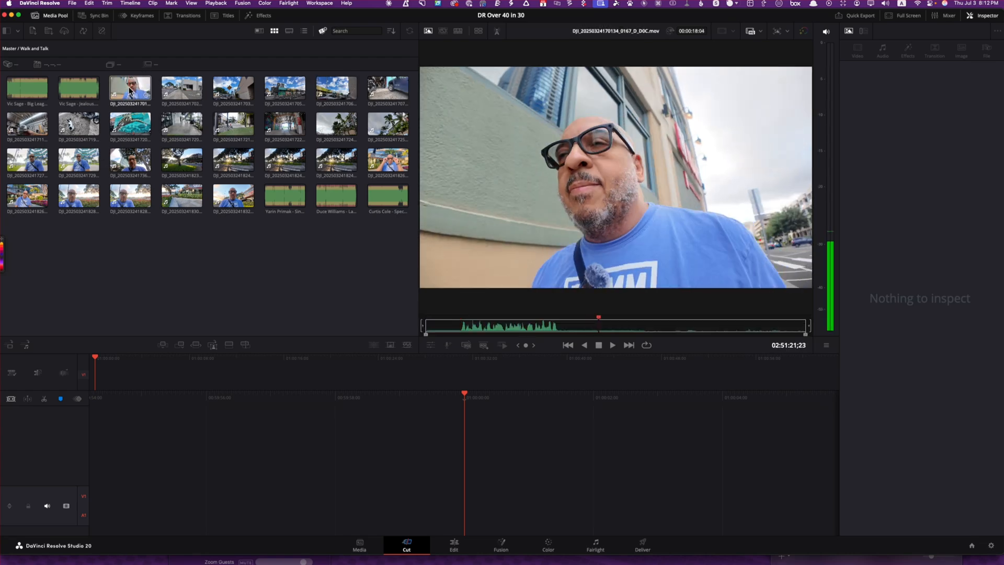
left_click(129, 90)
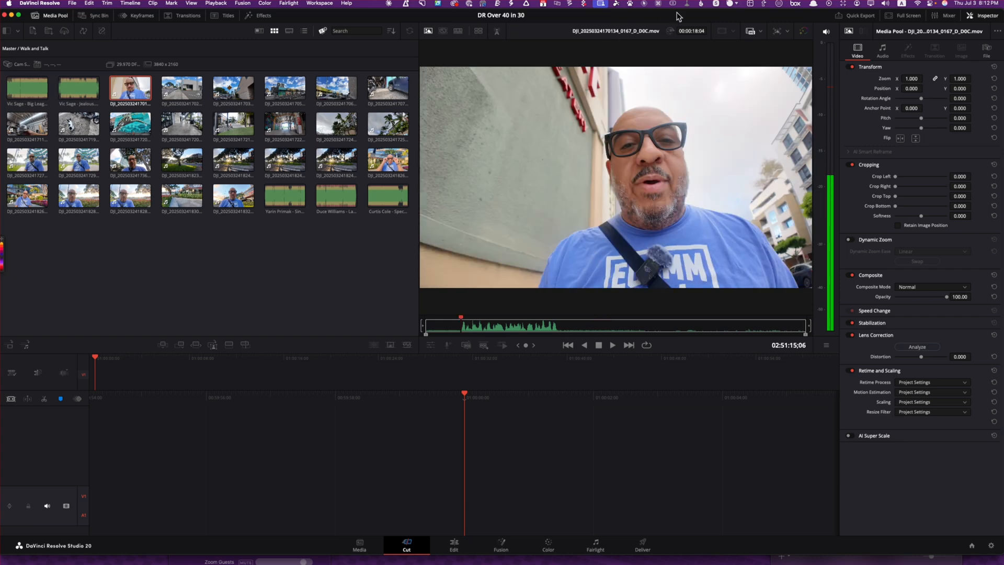
left_click(968, 17)
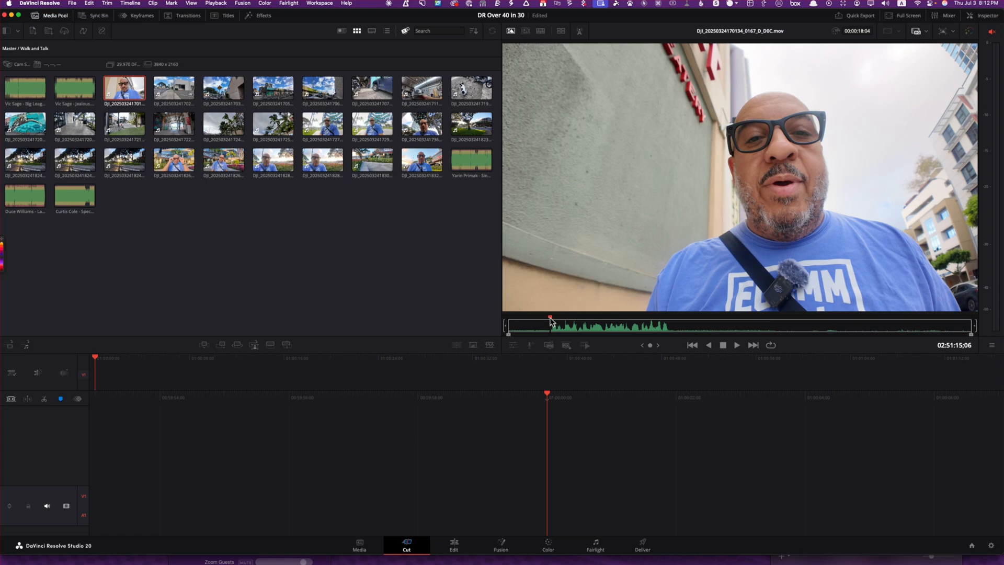
Mark the source clip's in point at 02:51:15;07 and its out point at 02:51:19;24, covering the spoken section.
mouse_move(551, 318)
left_mouse_down()
mouse_move(509, 325)
mouse_move(771, 341)
mouse_move(552, 337)
left_mouse_up()
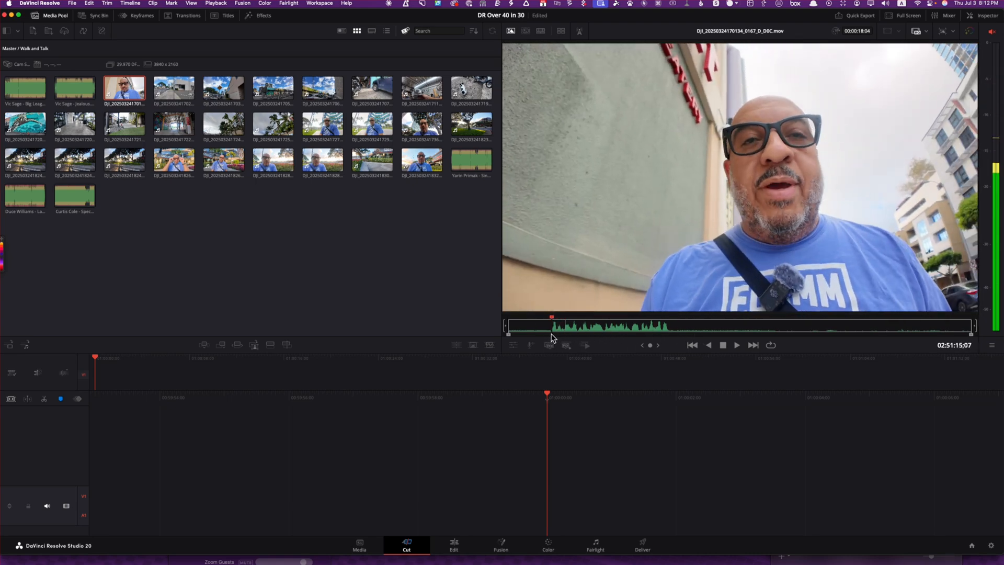
key("o")
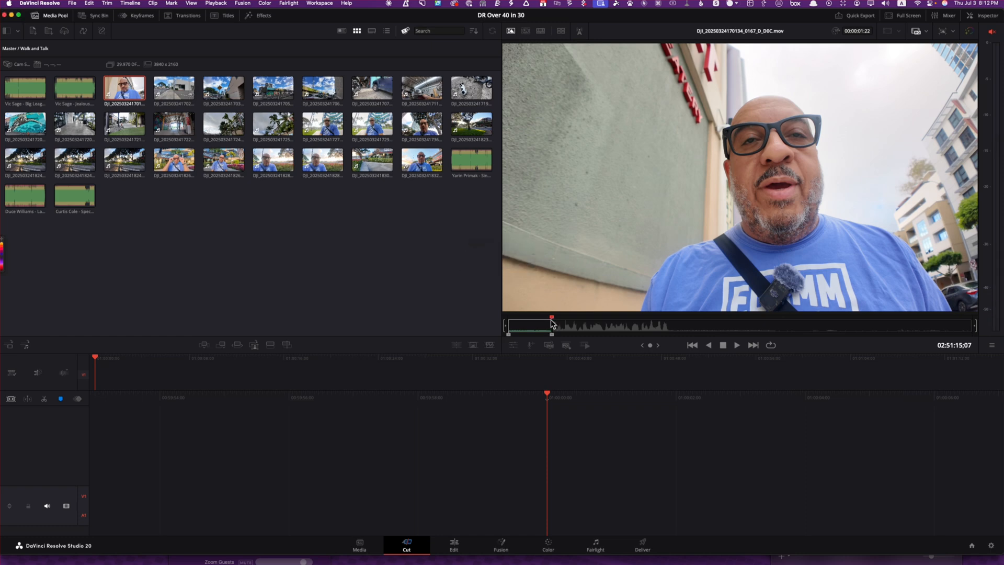
key("i")
left_click_drag(552, 337, 660, 344)
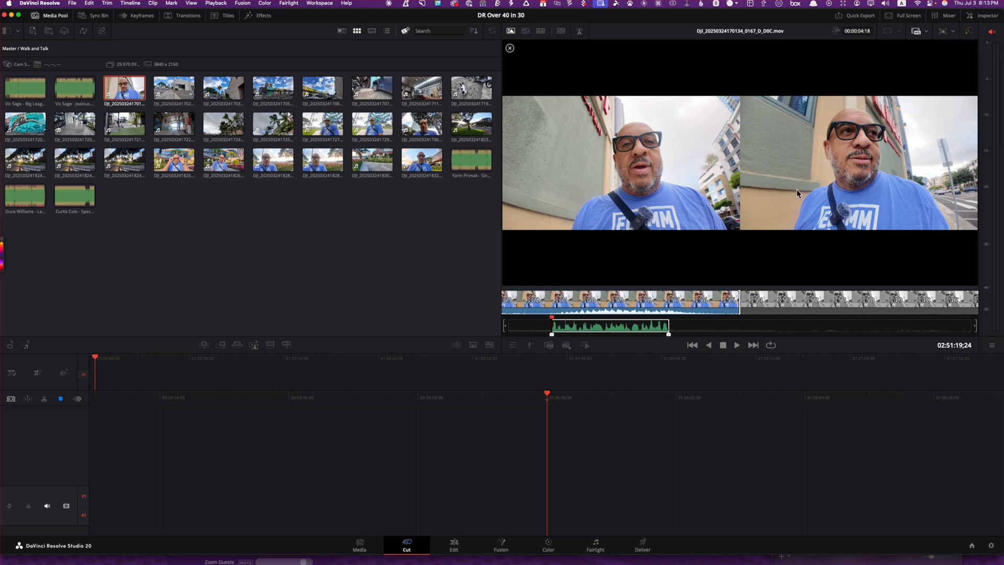
Try placing the marked range on the empty timeline directly and with Smart Insert, Append and Ripple Overwrite, undoing every placement.
left_click_drag(796, 192, 609, 446)
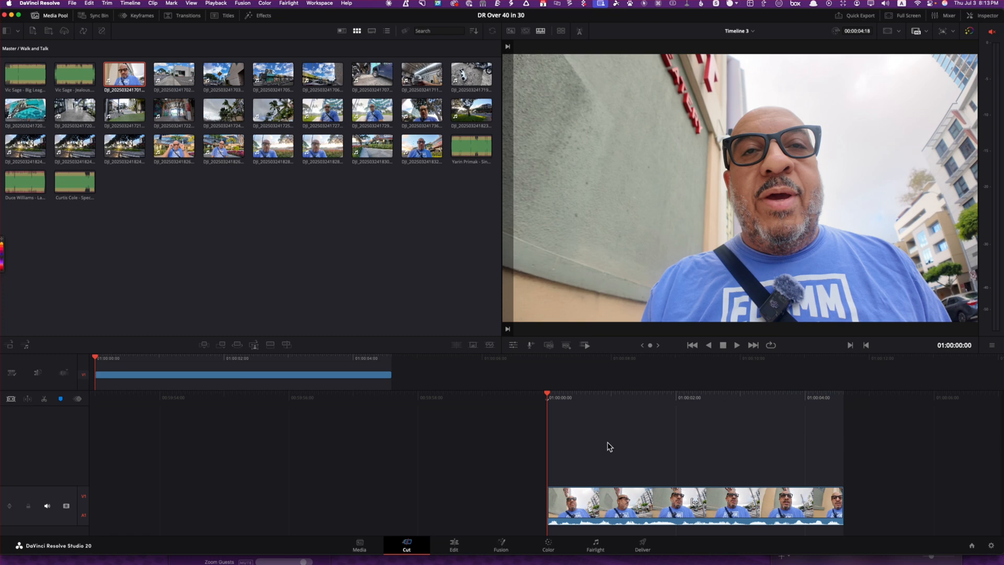
key("super+z")
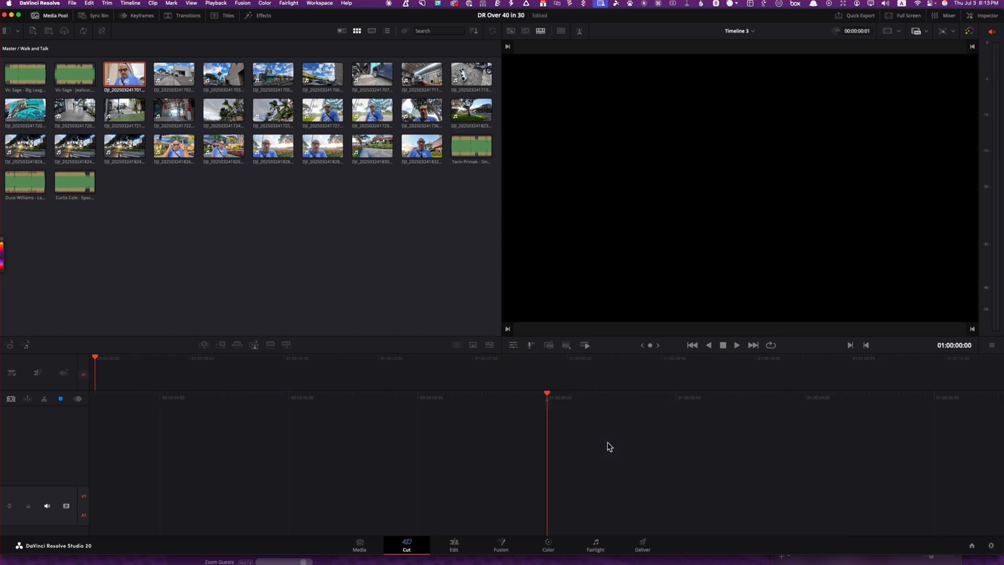
left_click(205, 346)
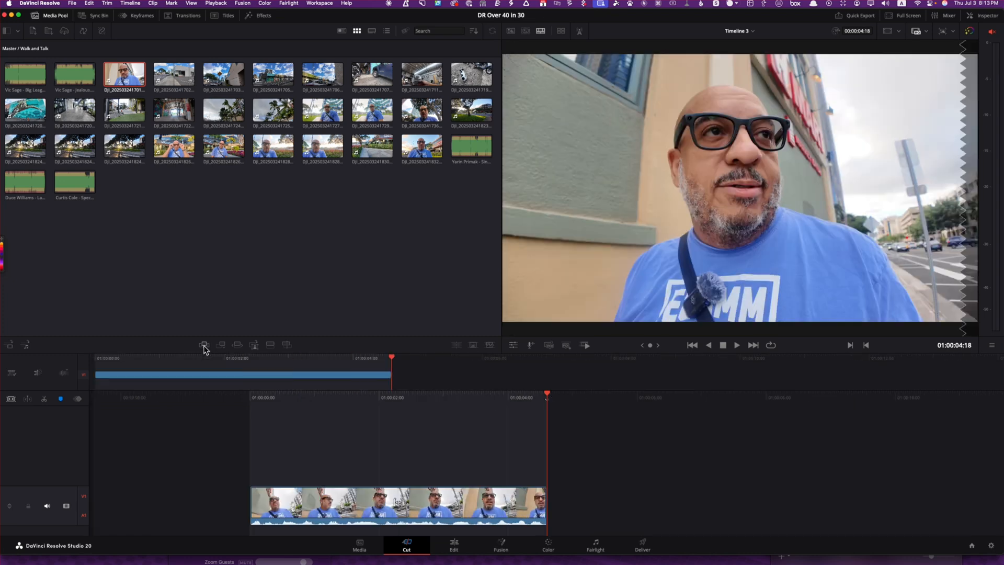
left_click(221, 346)
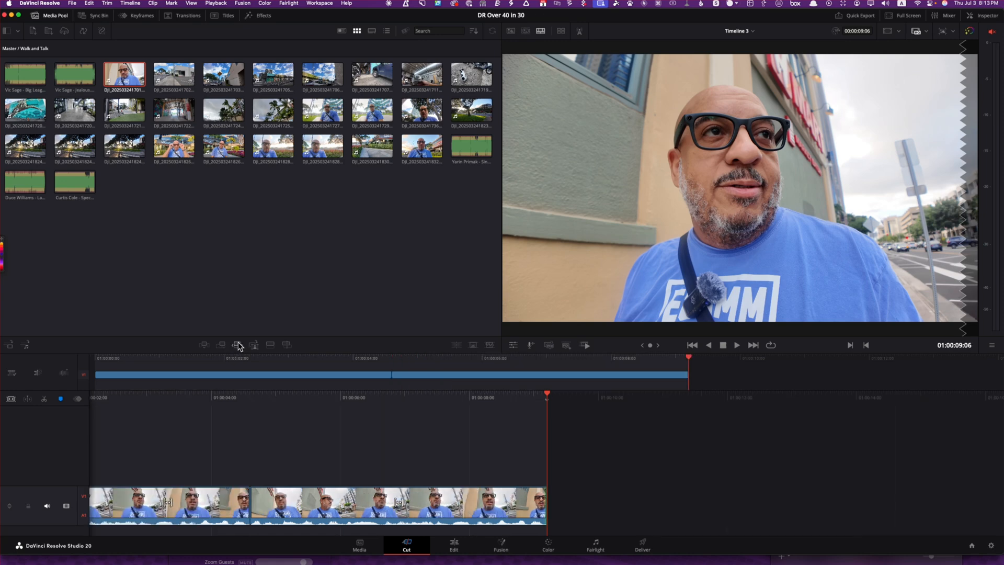
left_click(237, 347)
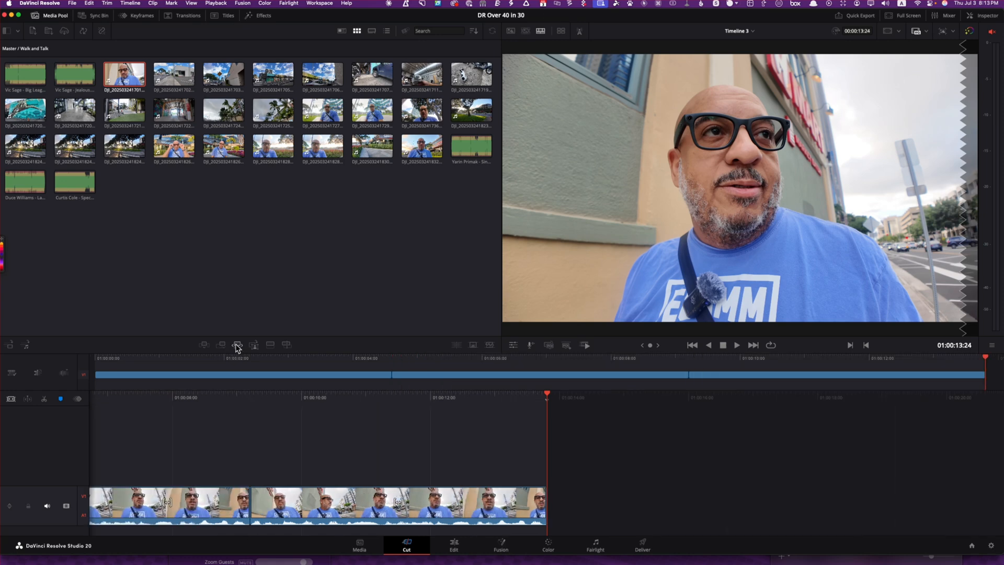
key("super+z")
key("super+z")
key("super+z")
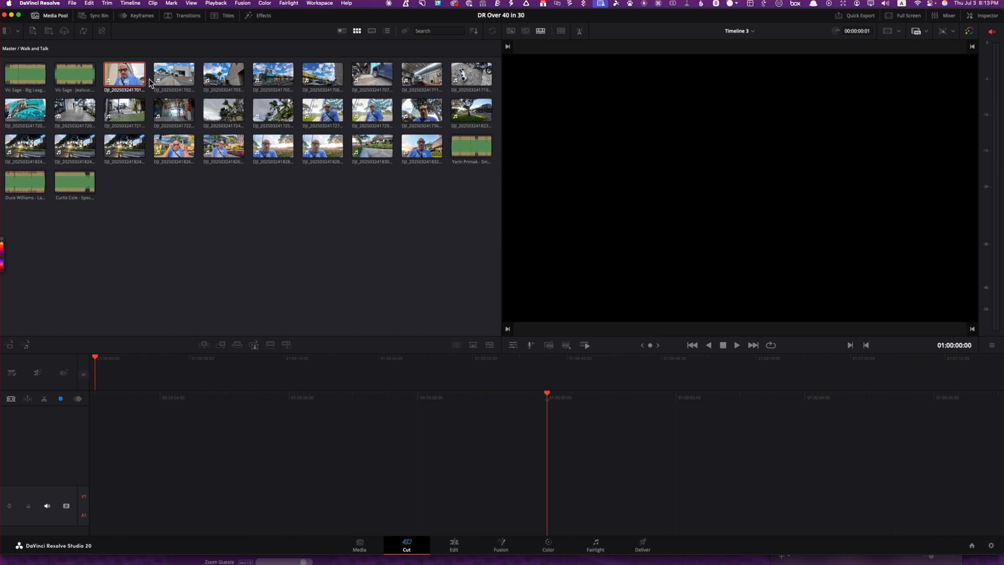
Reload the first DJI video clip in the source viewer and append its marked range to the end of the timeline.
left_click(126, 79)
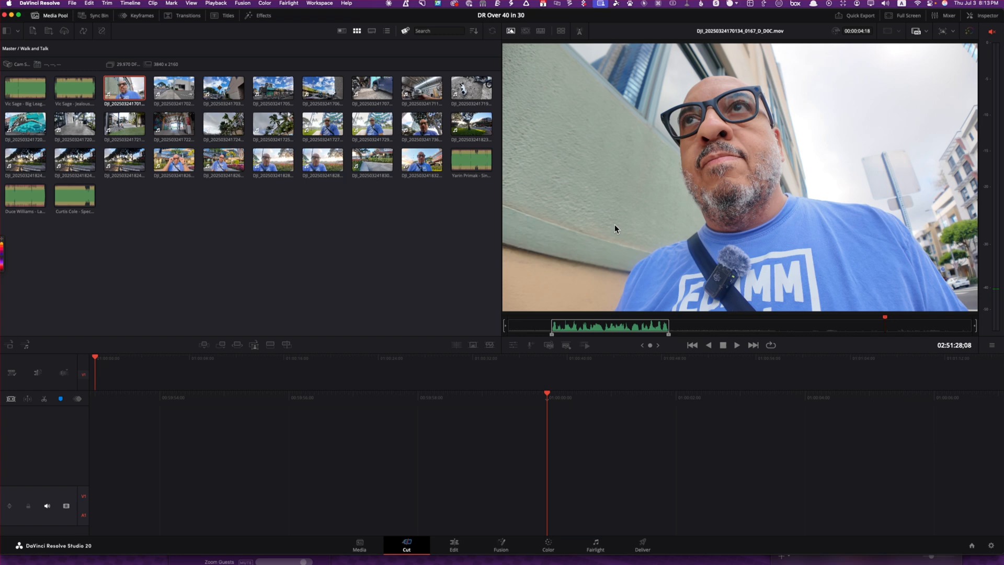
key("shift+F12")
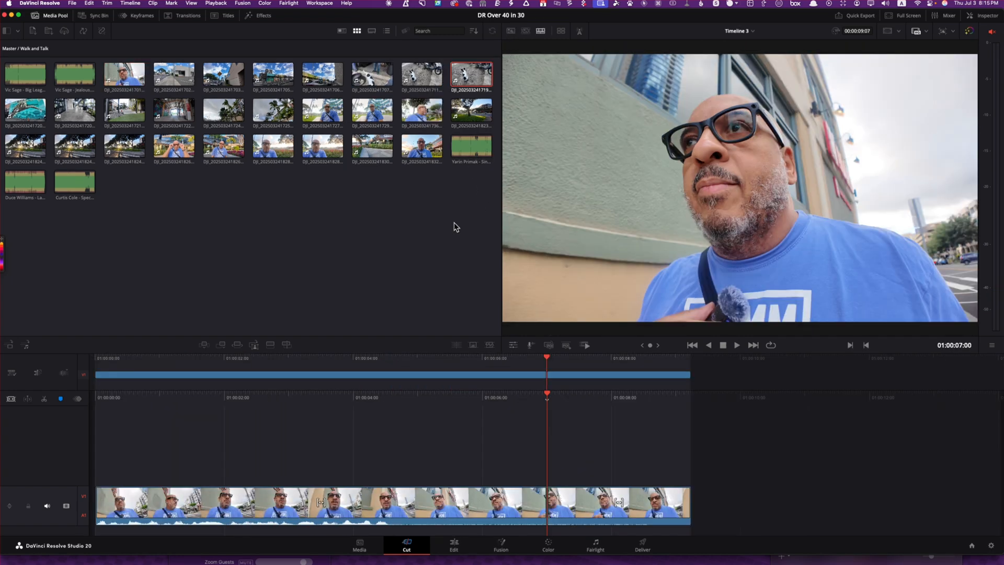
Switch to System Settings and open the Keyboard settings.
key("v")
left_click_drag(607, 13, 607, 27)
left_click(622, 19)
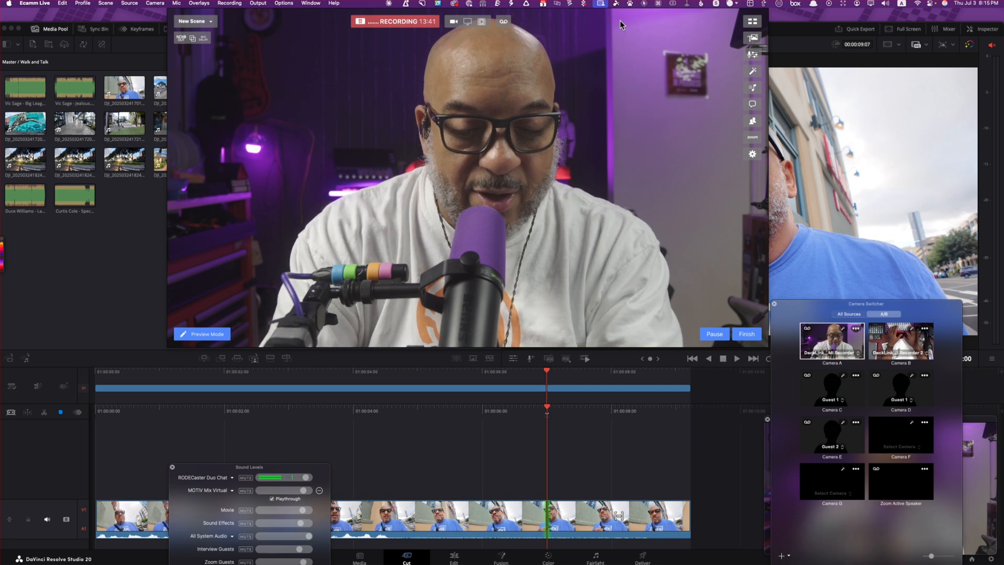
type("sys")
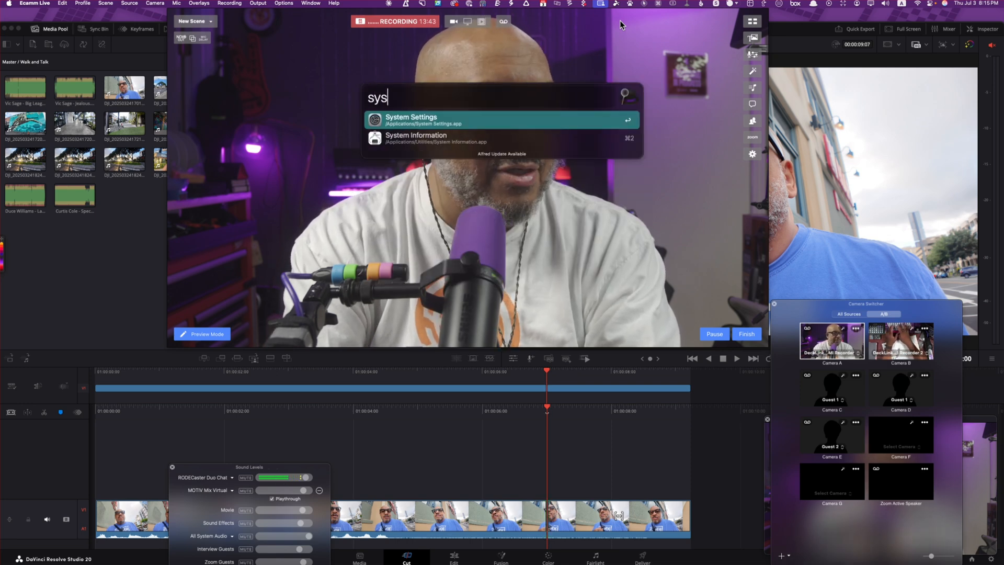
key("Return")
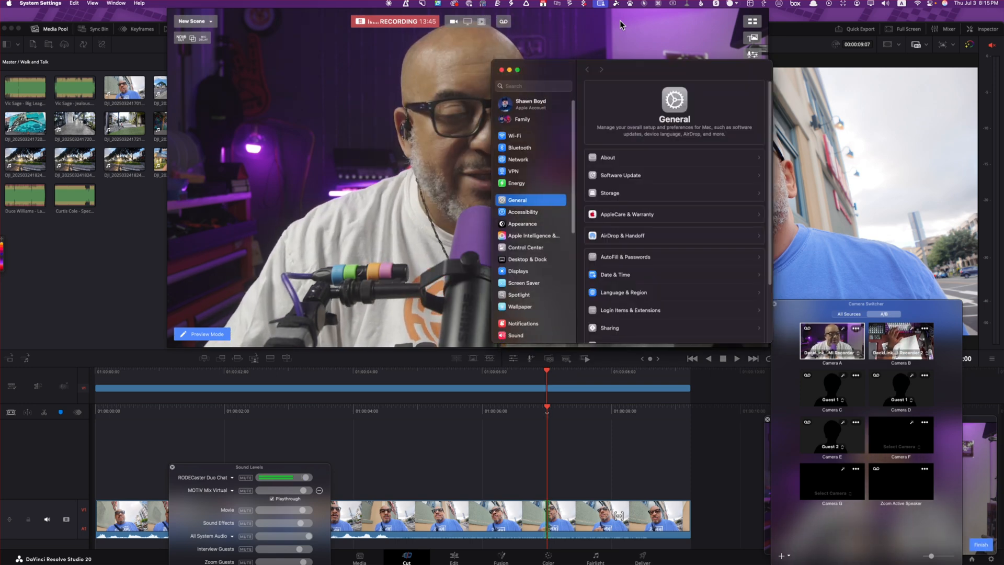
scroll(549, 209, "down", 5)
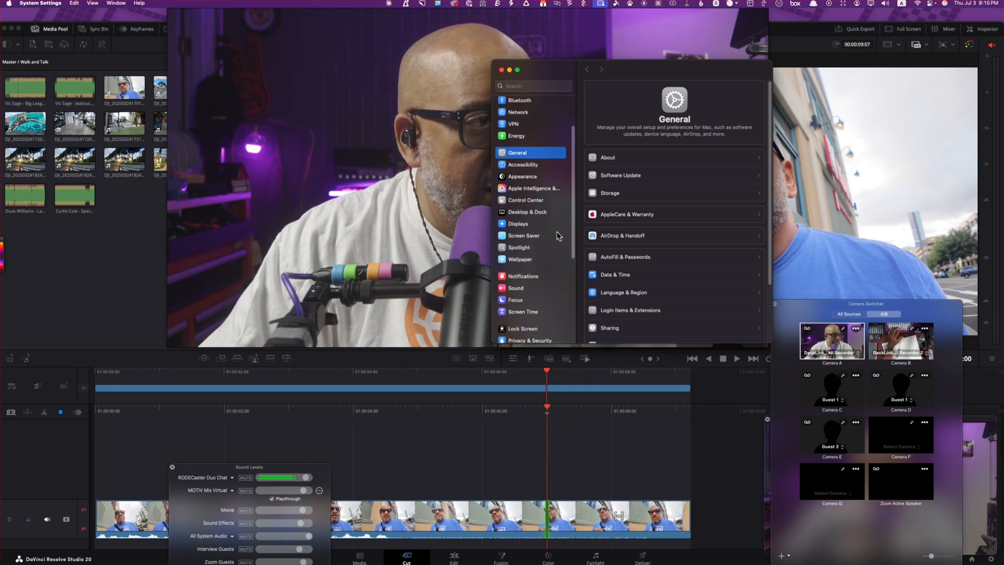
scroll(551, 309, "down", 5)
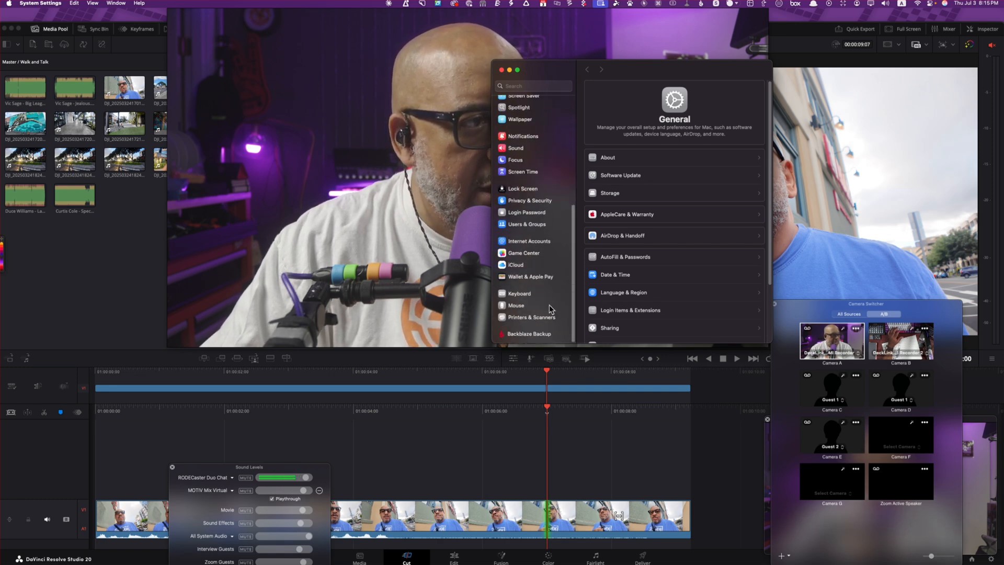
left_click(531, 296)
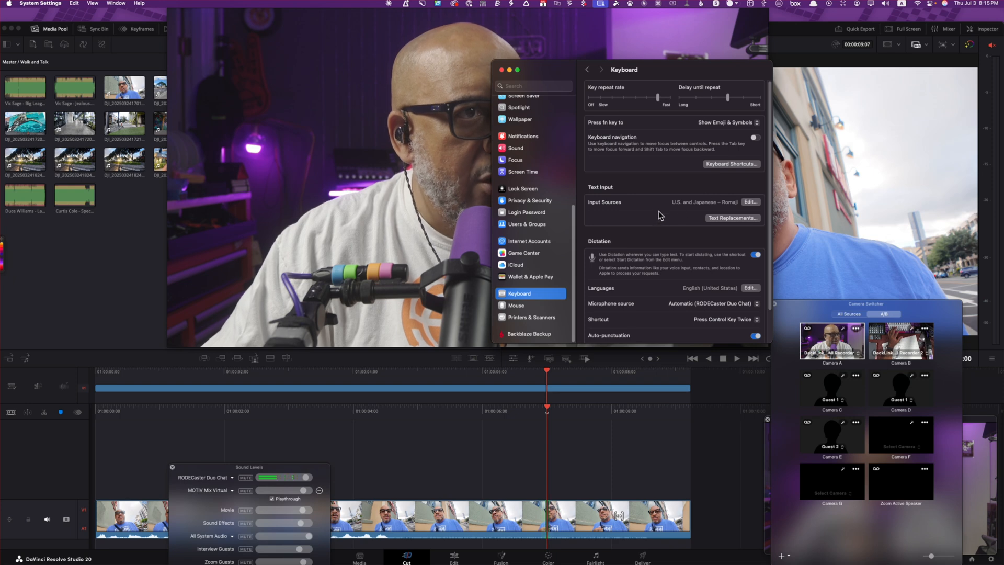
View the Function Keys option for using F1, F2, etc. as standard function keys, leaving it as is, and switch back to DaVinci Resolve.
scroll(663, 209, "down", 3)
scroll(664, 208, "up", 3)
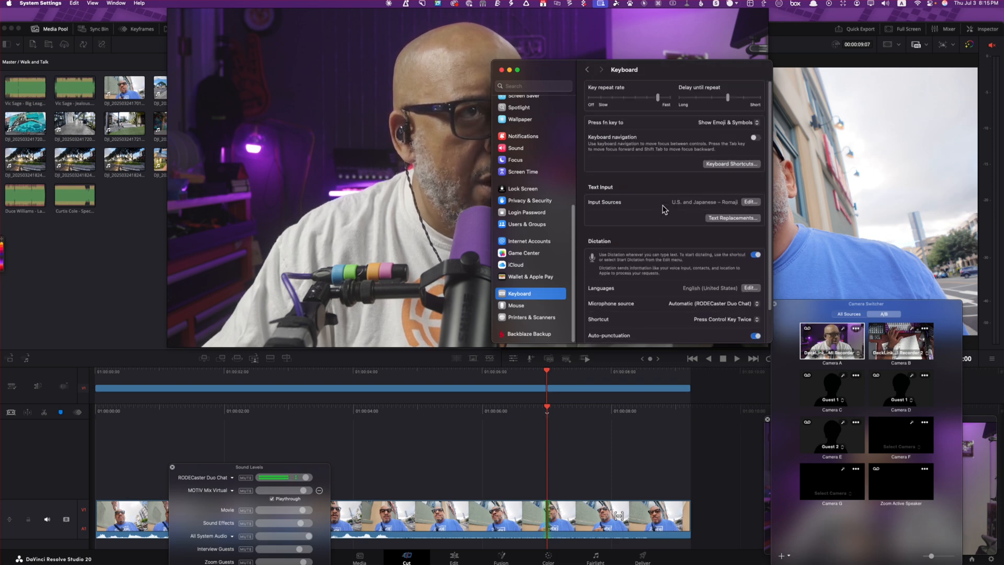
left_click(730, 164)
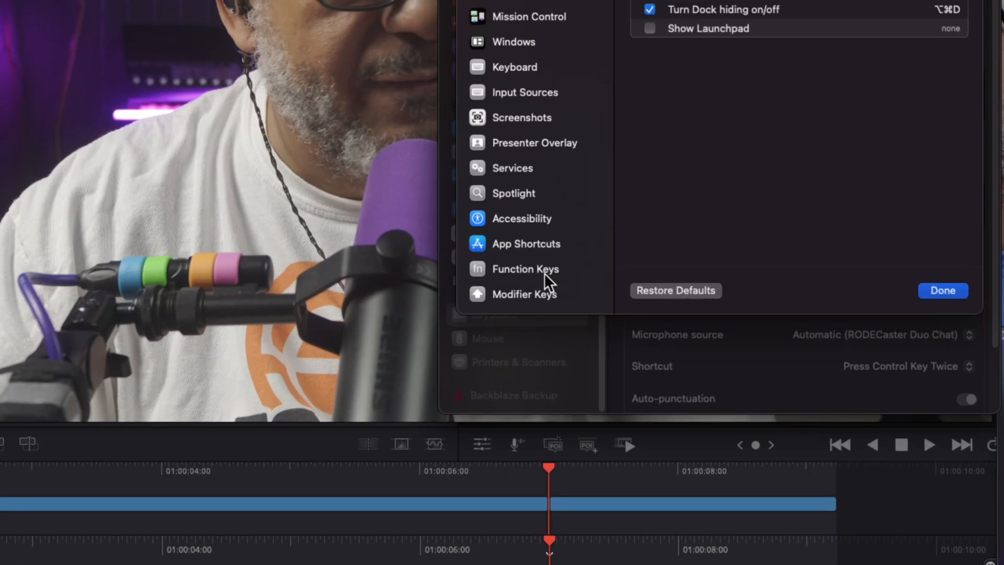
left_click(542, 269)
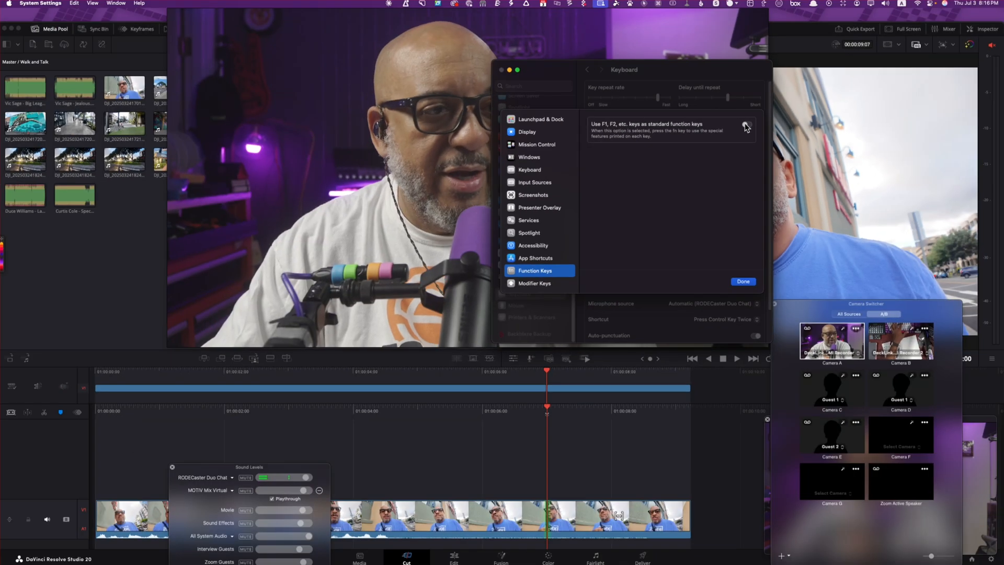
left_click(746, 283)
left_click(657, 455)
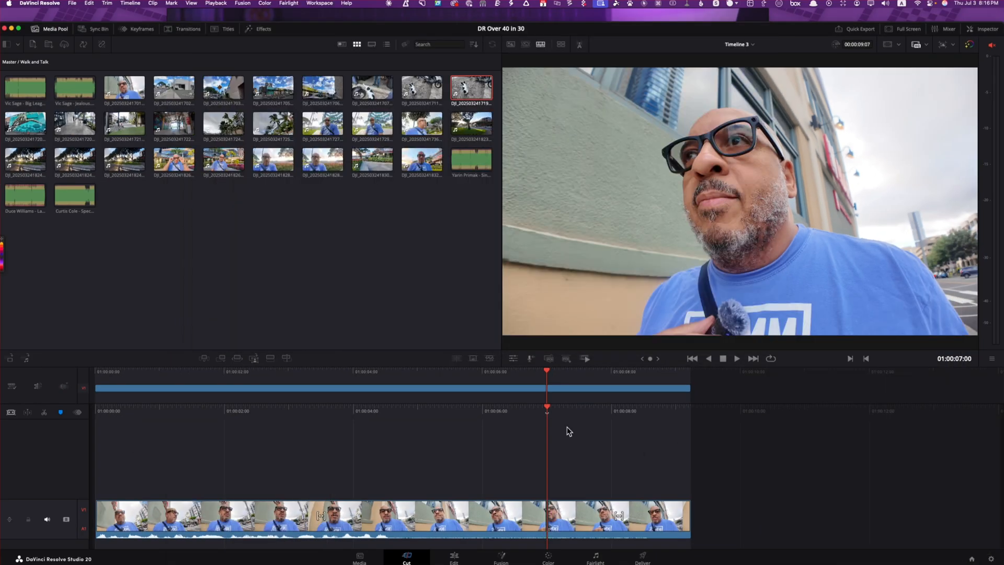
Insert the selected DJI motorcycle clip into the timeline at the playhead, 01:00:07:00, splitting the existing clip.
key("v")
key("F9")
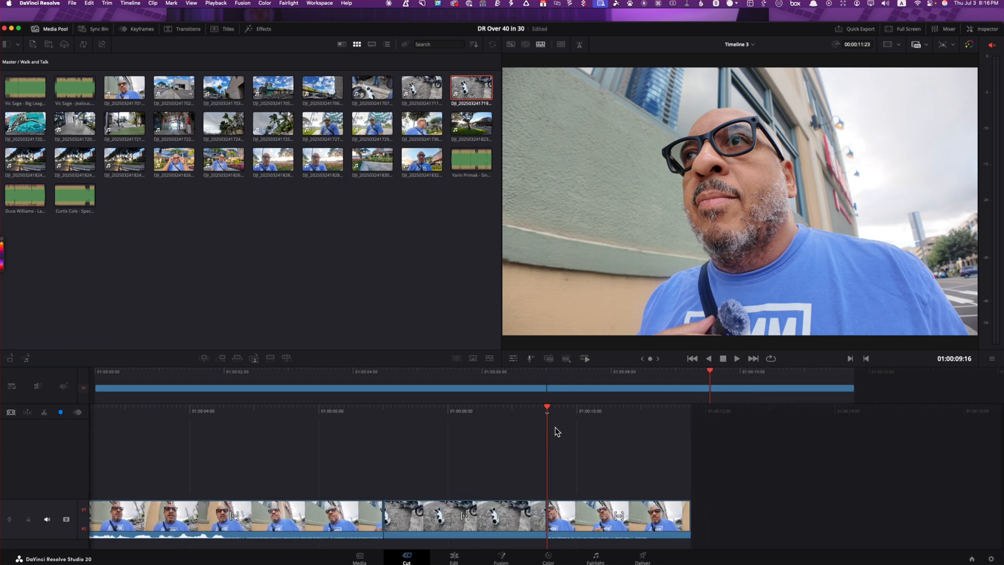
key("v")
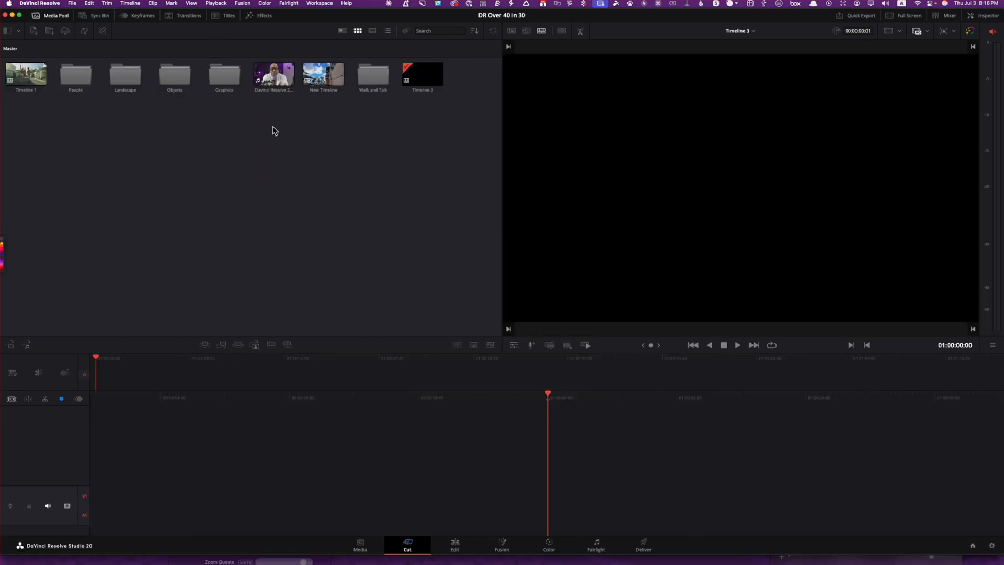
Place the Davinci Resolve talking-head clip at the start of the empty timeline and play it back.
left_click(273, 75)
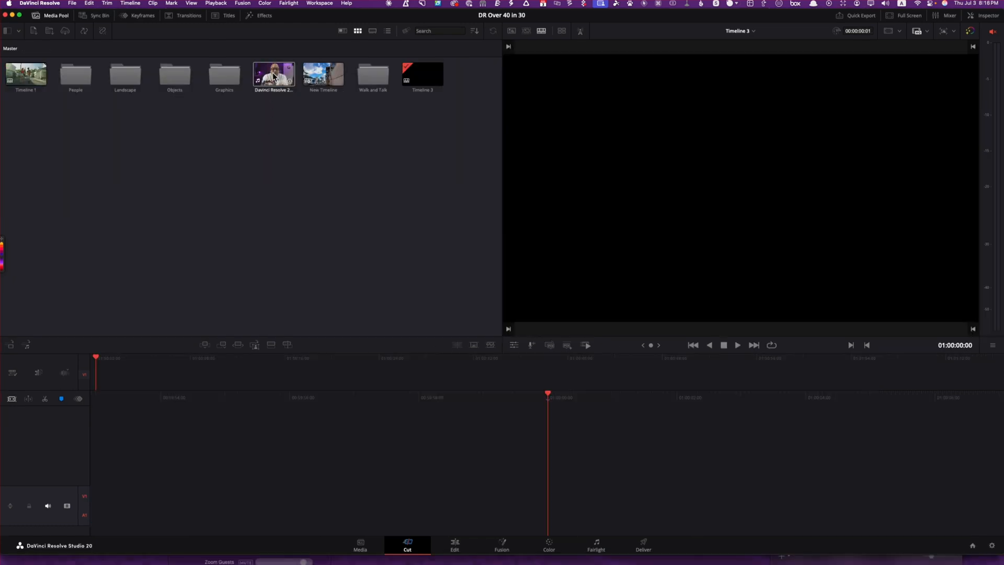
left_click_drag(274, 80, 549, 503)
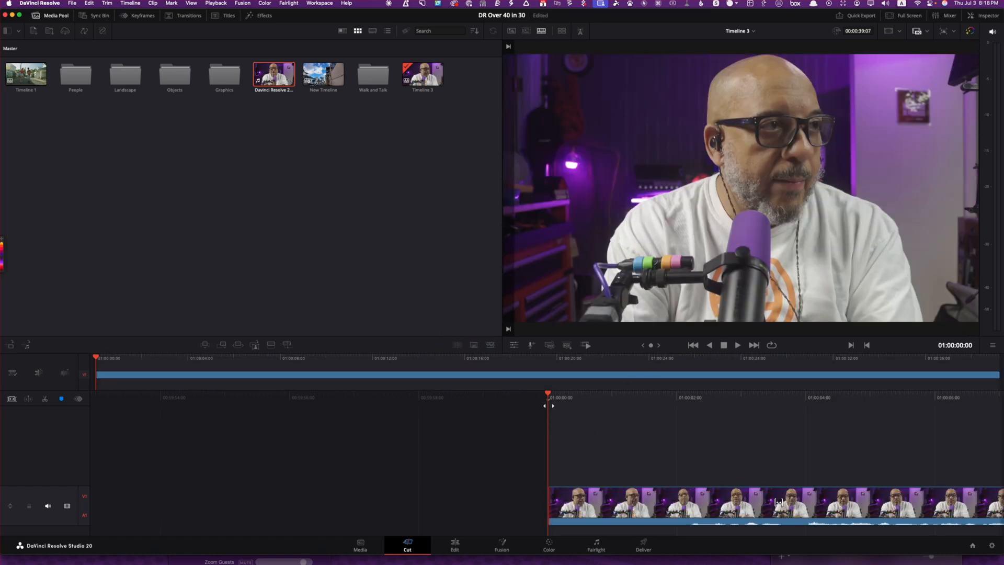
left_click(738, 346)
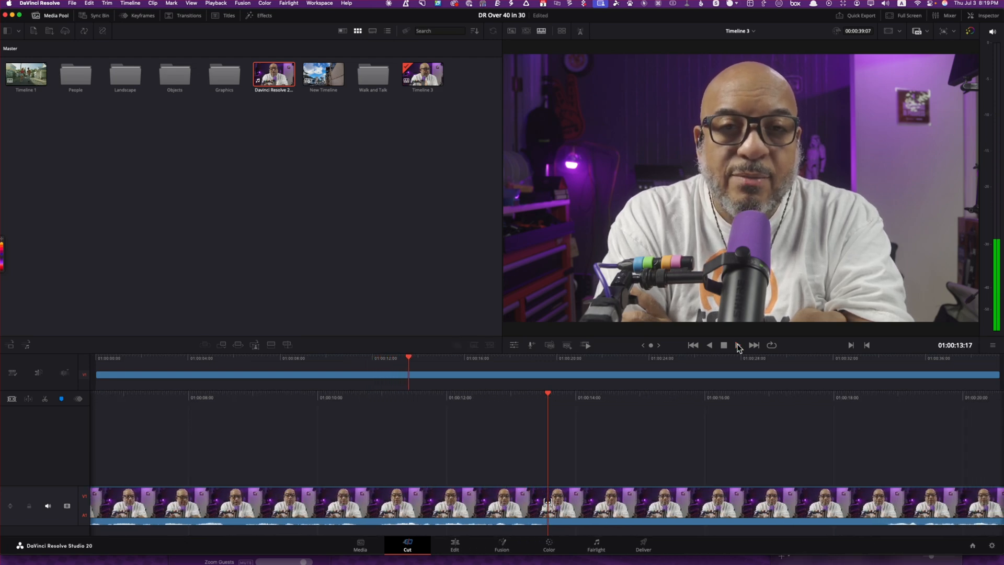
Add the first music track of the Walk and Talk bin on a new audio track under the video clip and play the mix.
left_click(359, 74)
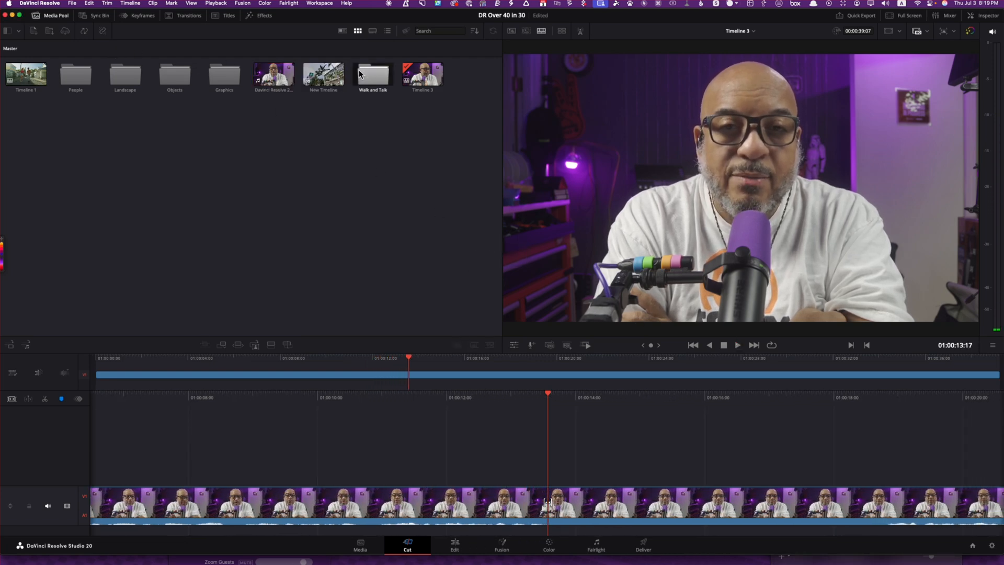
double_click(365, 74)
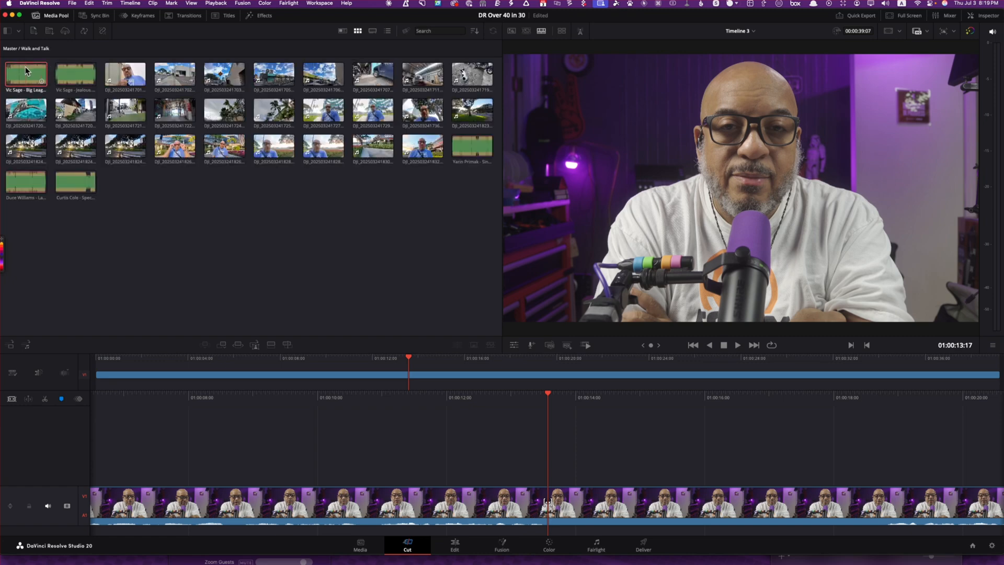
left_click_drag(25, 68, 178, 532)
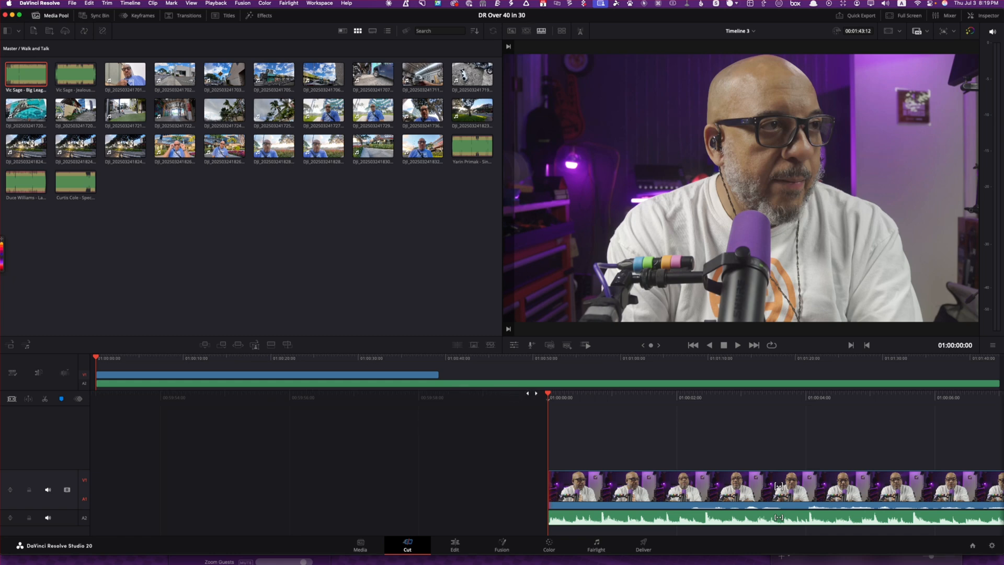
key("space")
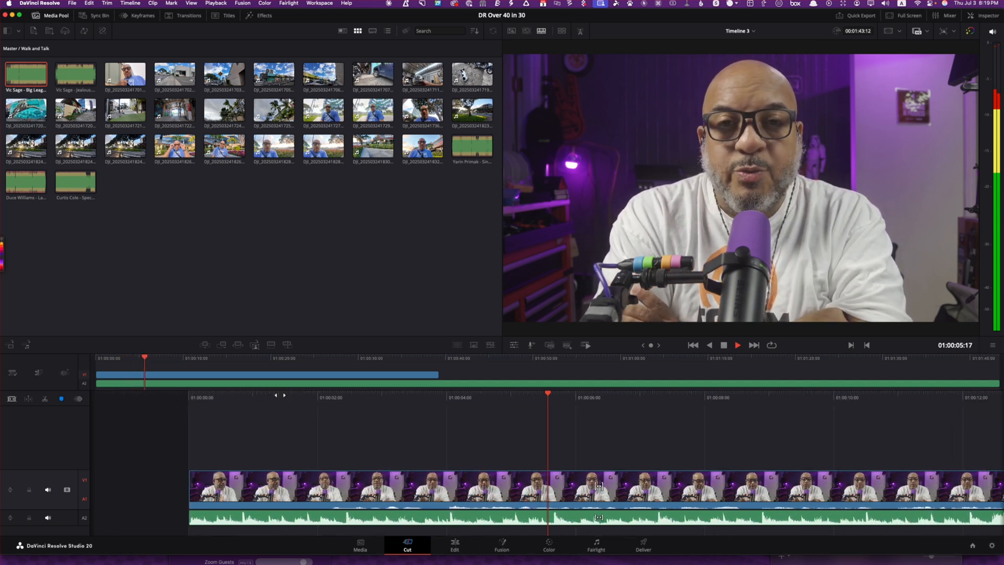
key("space")
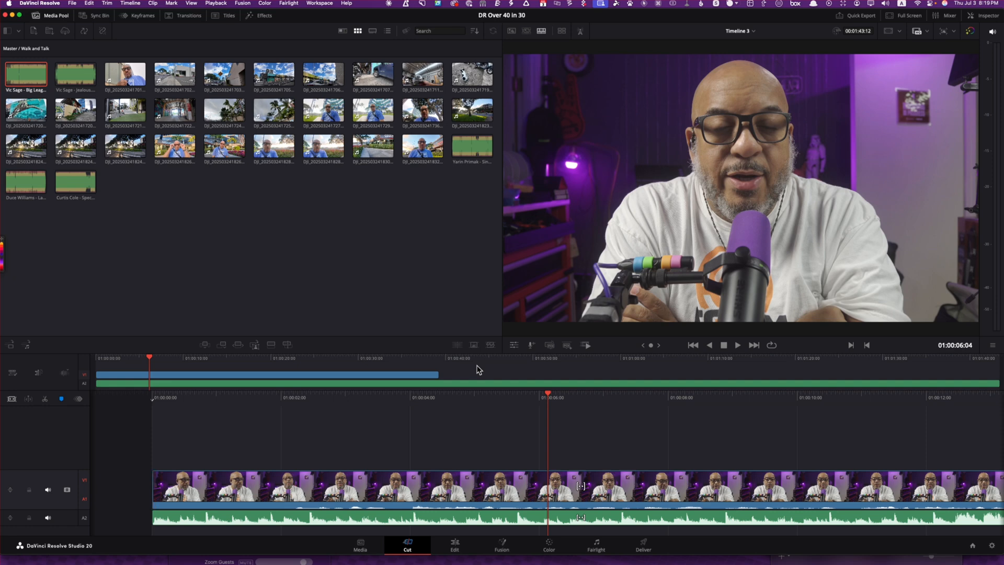
Trim the end of the music clip on track A2 to the end of the video clip at 01:00:39:07.
left_click(437, 360)
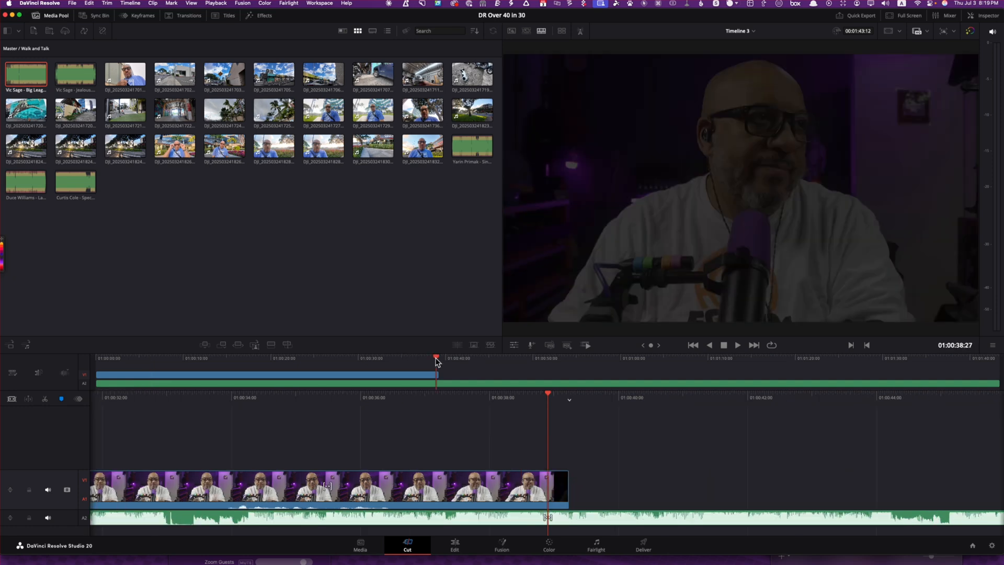
left_click_drag(437, 360, 439, 360)
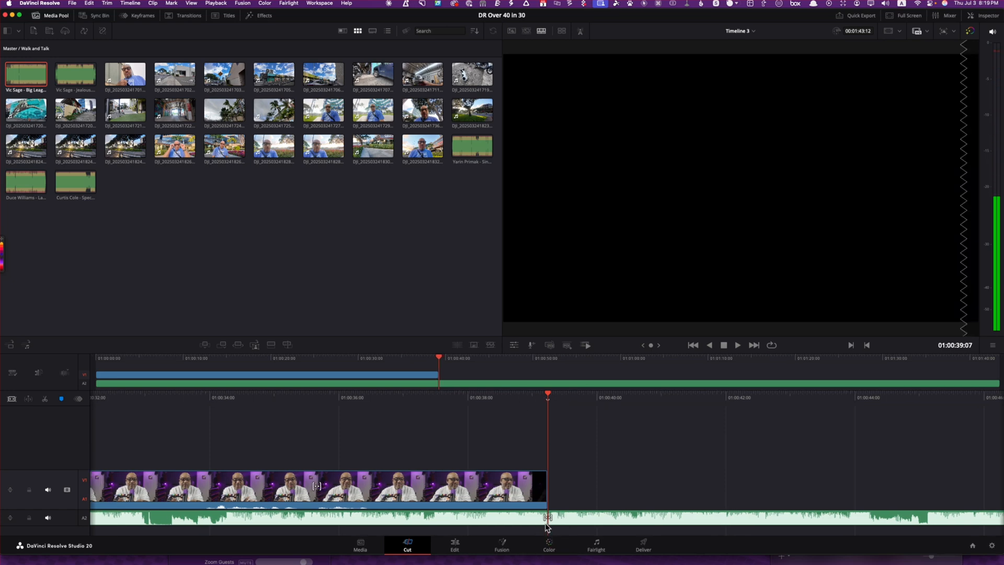
left_click(546, 523)
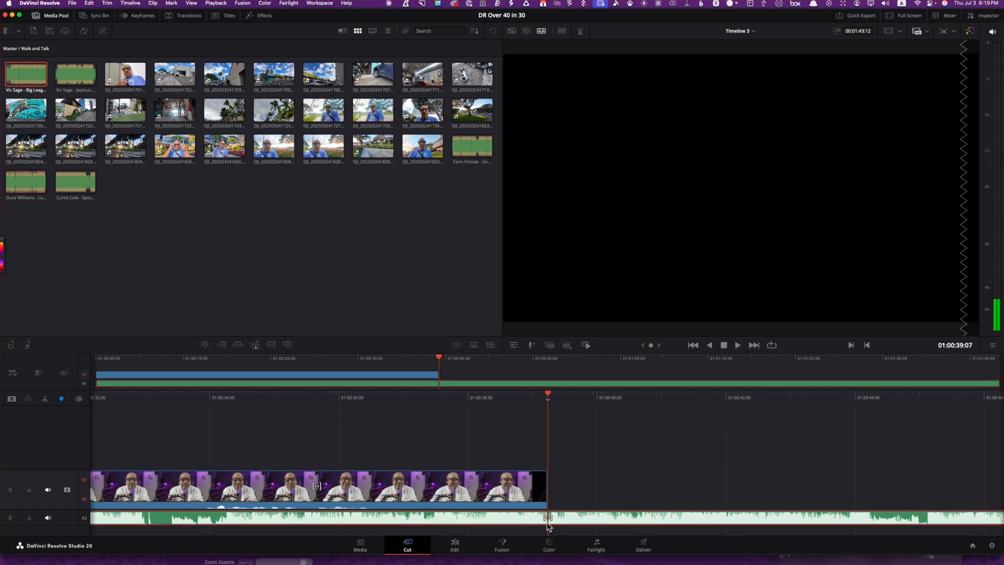
key("shift+]")
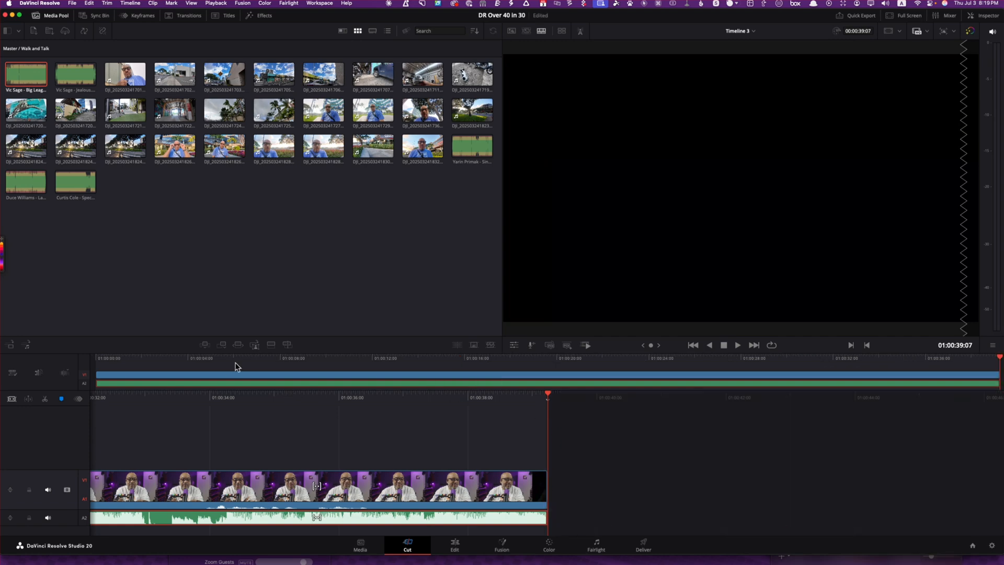
Enable the Ducker on the Audio 2 music track with Audio 1 as Source 1 and a Duck Level of 12.1.
left_click(100, 365)
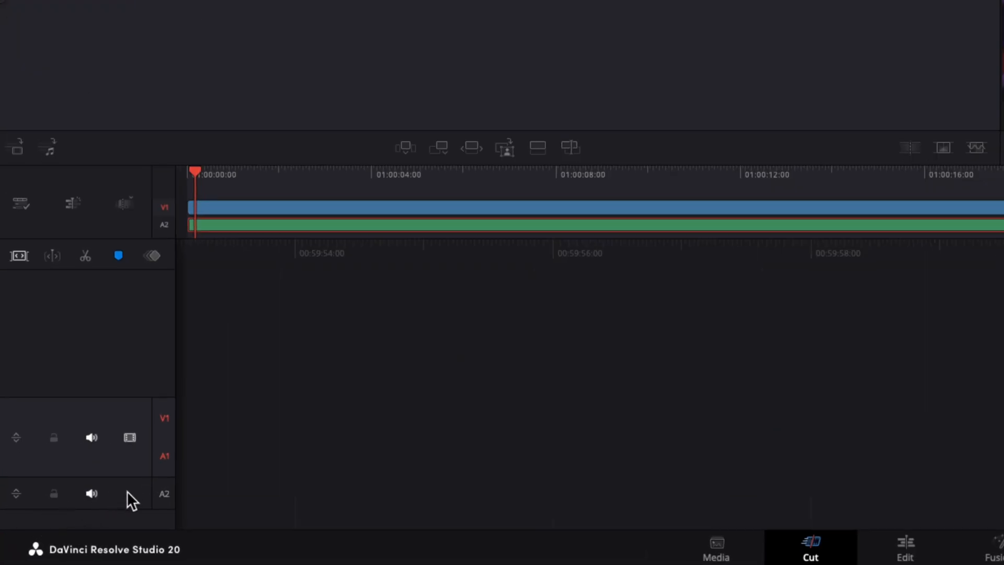
left_click(127, 490)
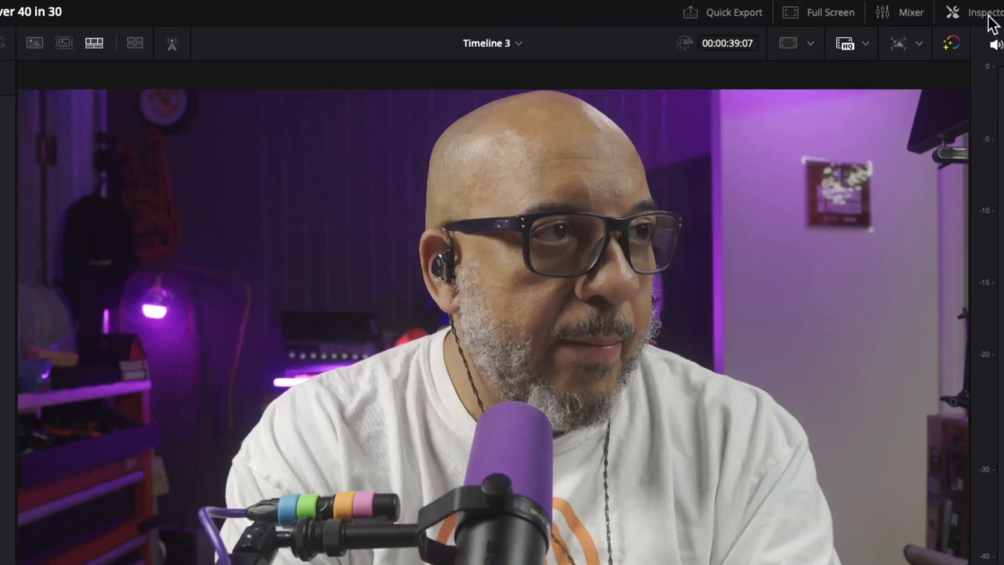
left_click(989, 19)
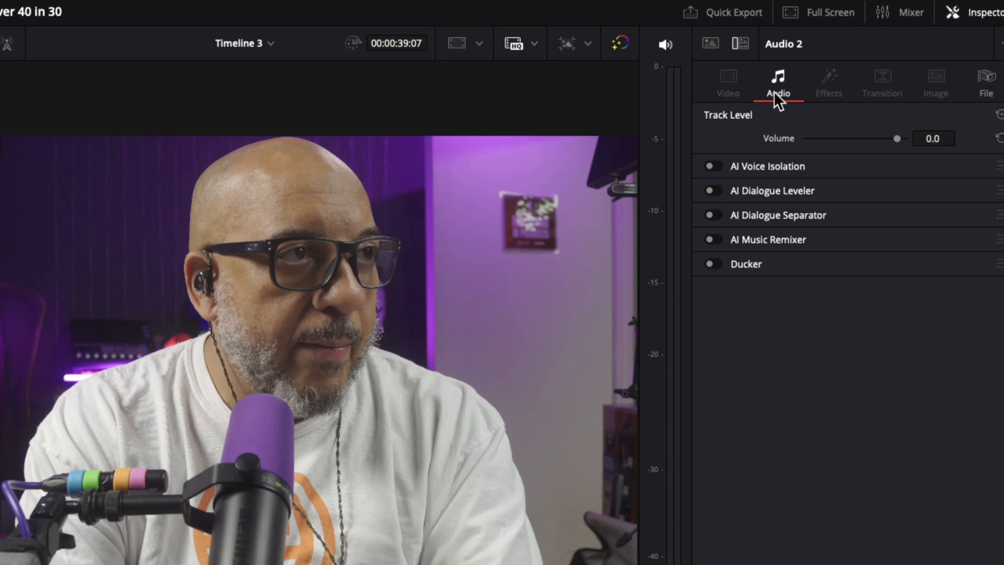
left_click(712, 264)
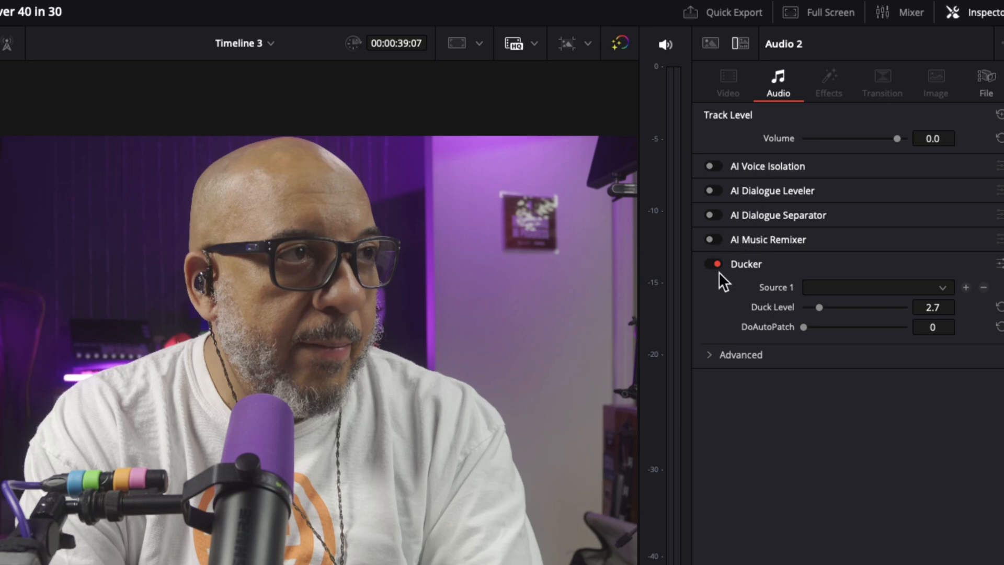
left_click(851, 288)
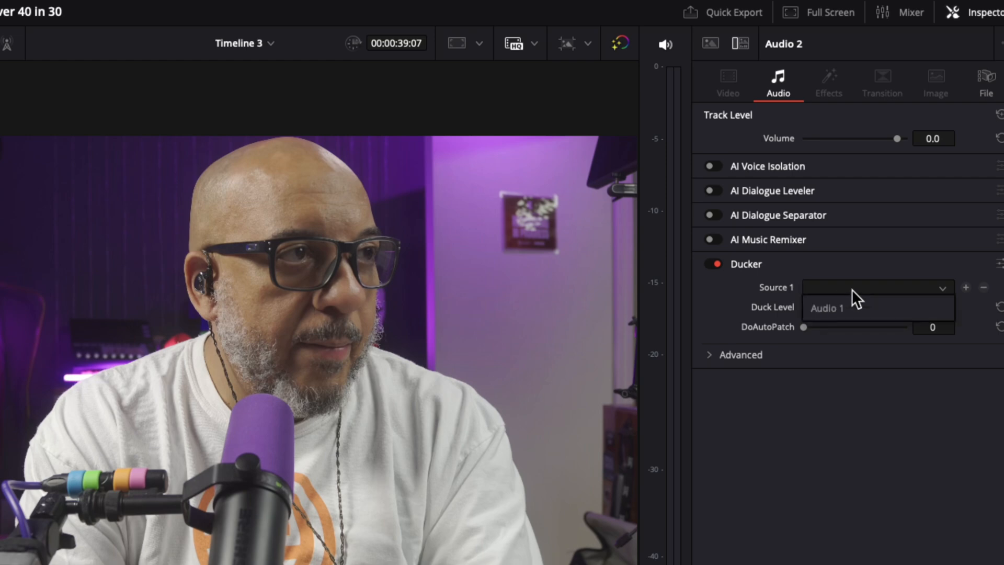
left_click(838, 309)
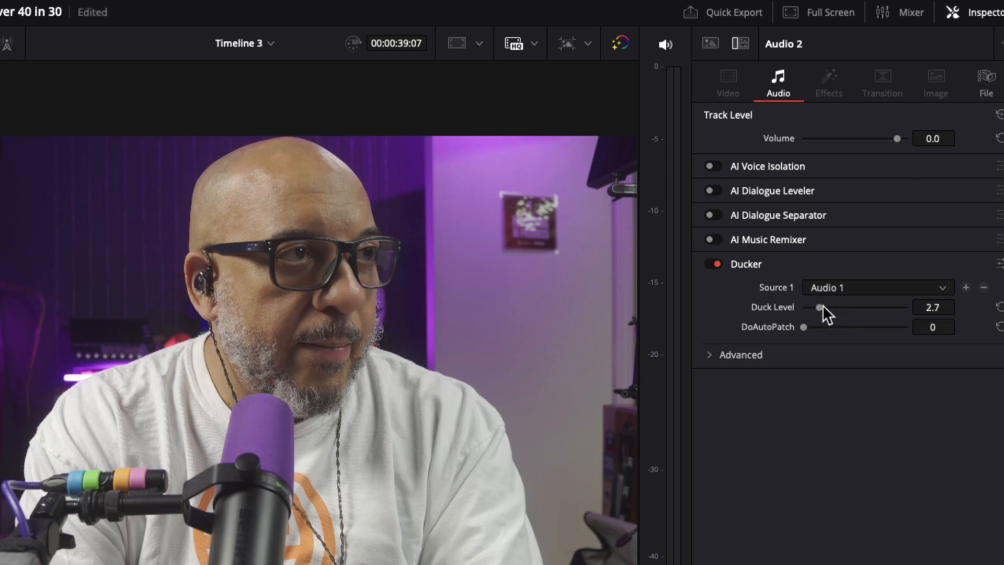
left_click_drag(821, 307, 872, 309)
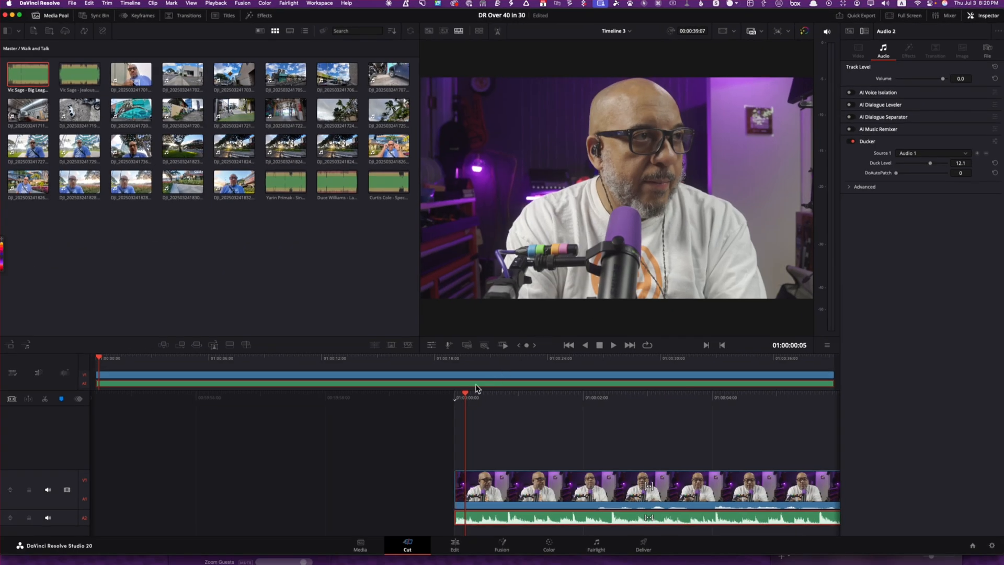
Play the timeline from the start and raise the Audio 2 Duck Level to 18.0 while listening.
left_click_drag(459, 392, 584, 399)
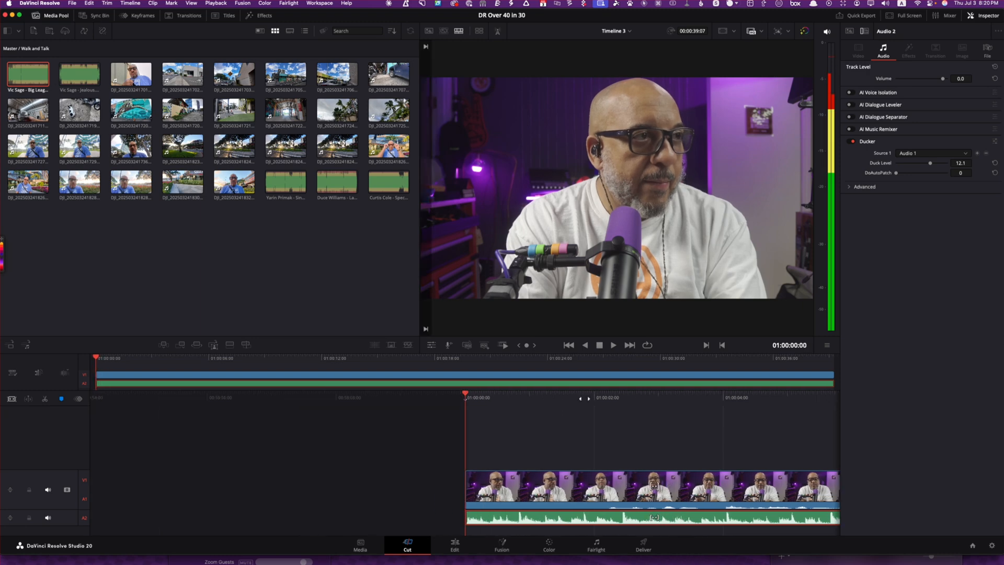
key("space")
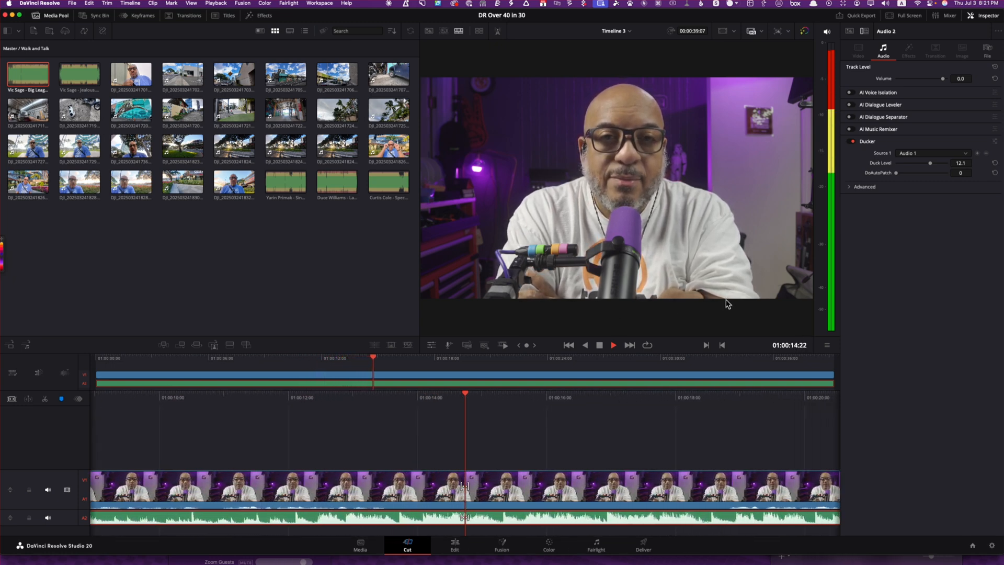
left_click_drag(931, 166, 948, 170)
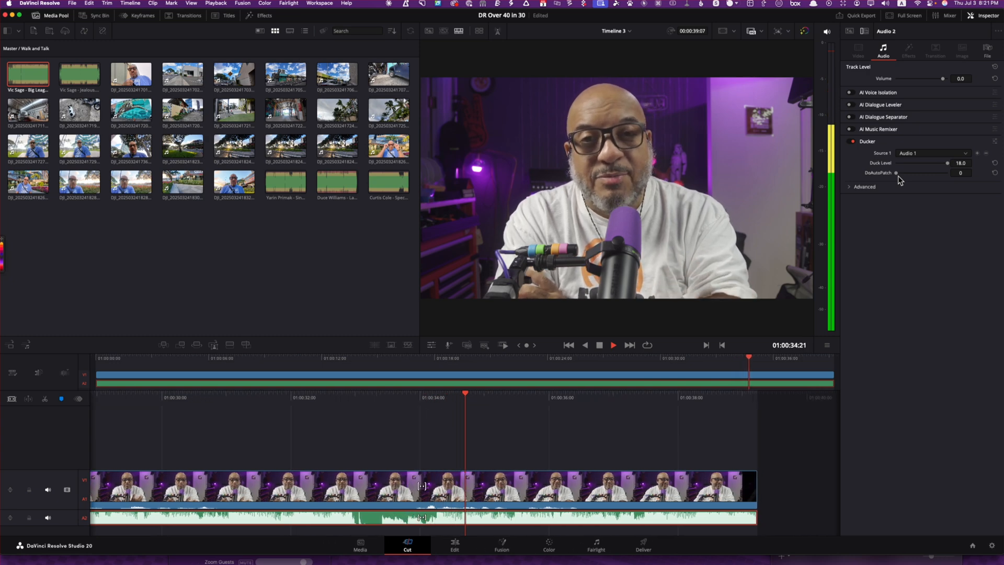
key("space")
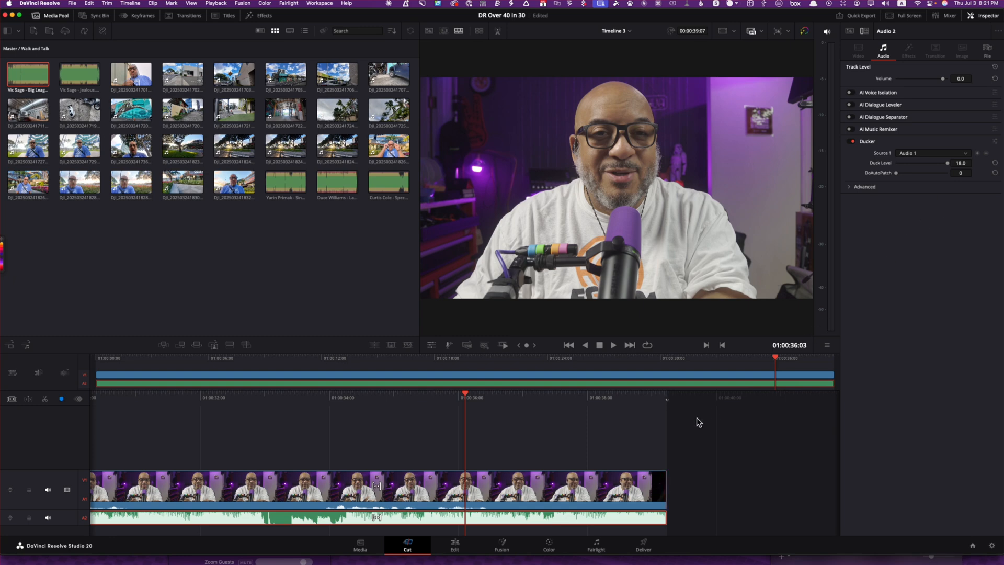
Look at the tracks on the Fairlight page, return to the Cut page and open Timeline 1 from the Master bin.
left_click(597, 545)
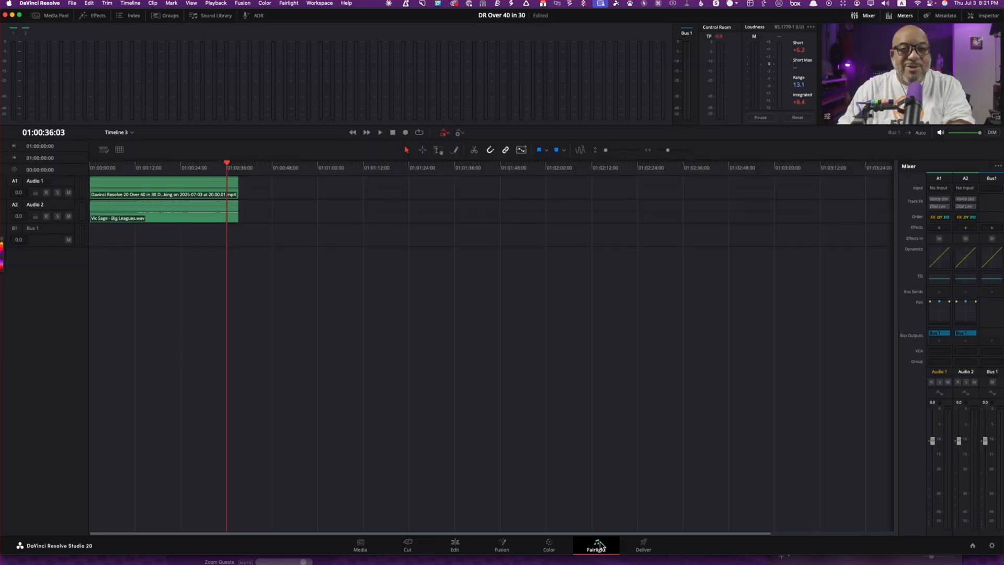
left_click(408, 545)
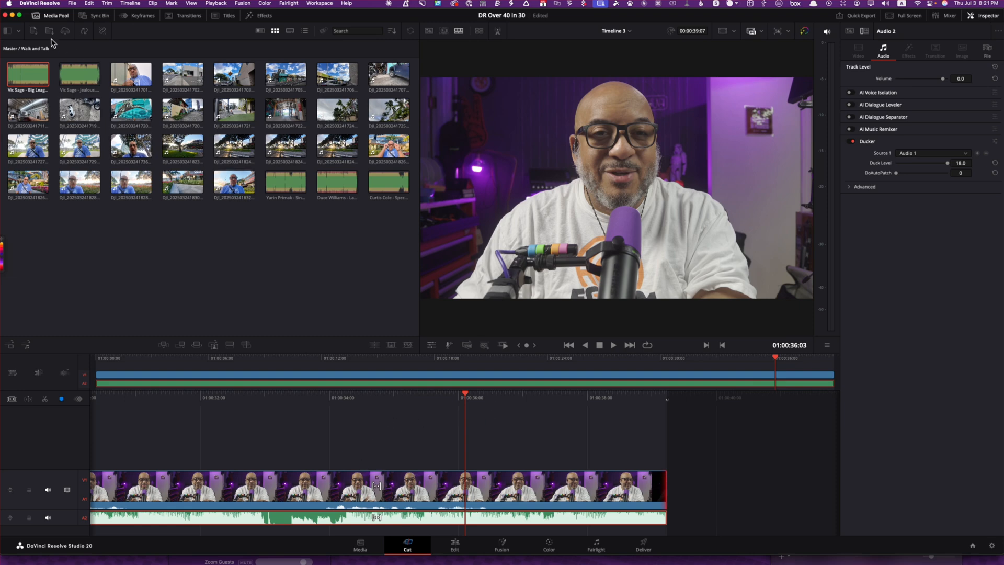
left_click(12, 49)
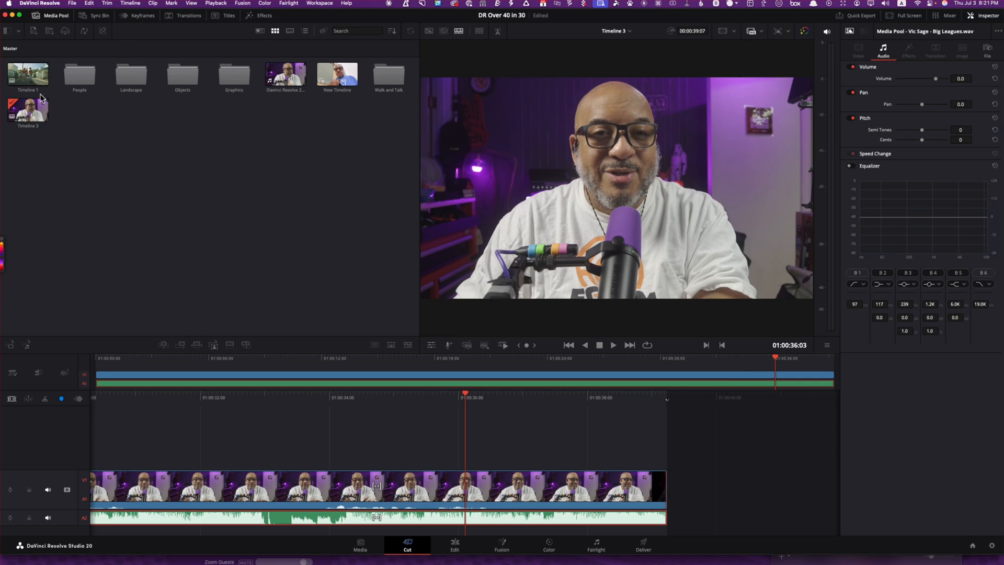
double_click(28, 72)
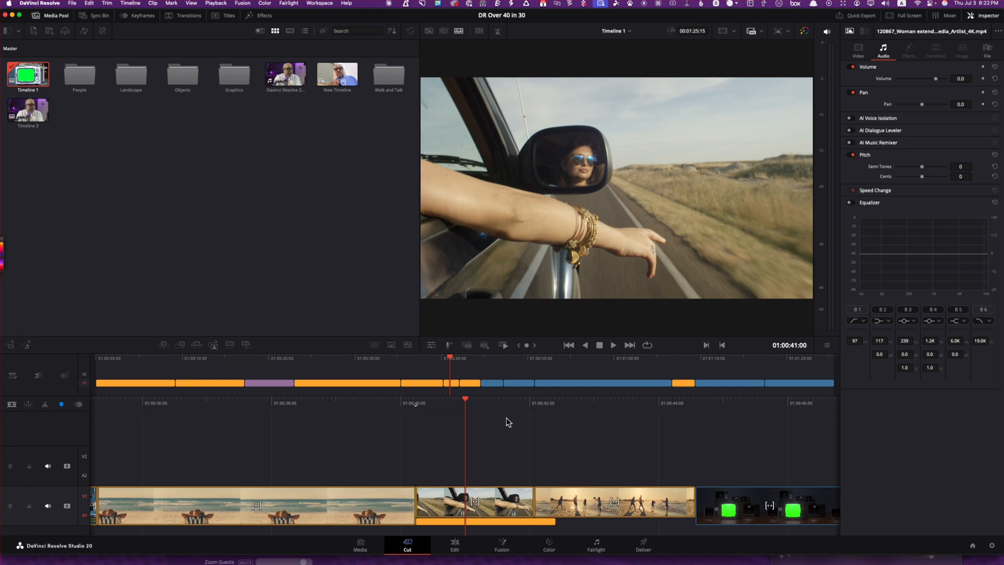
Change the clip duration of the beach clip that follows the car mirror clip to 00:00:03:00.
right_click(590, 506)
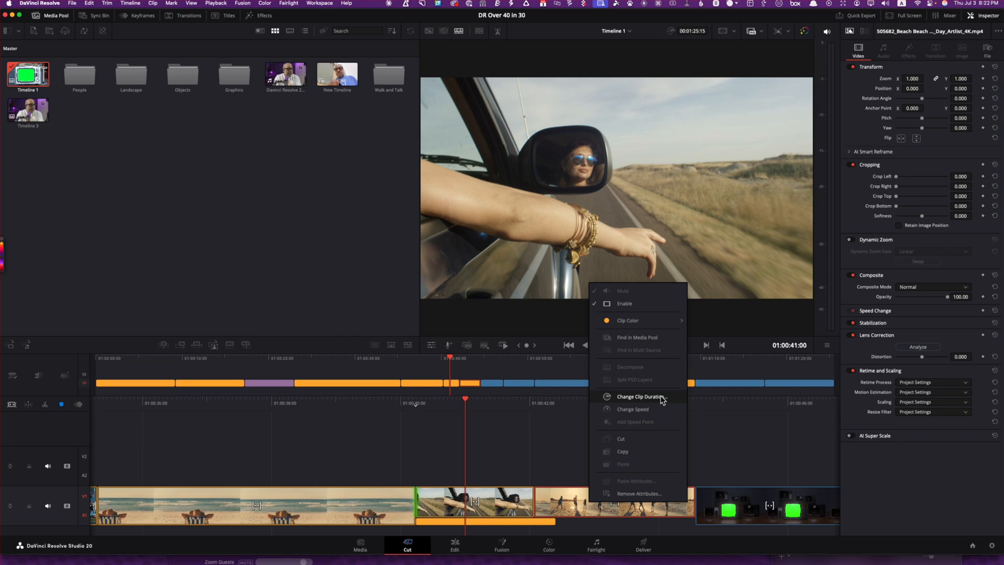
left_click(662, 399)
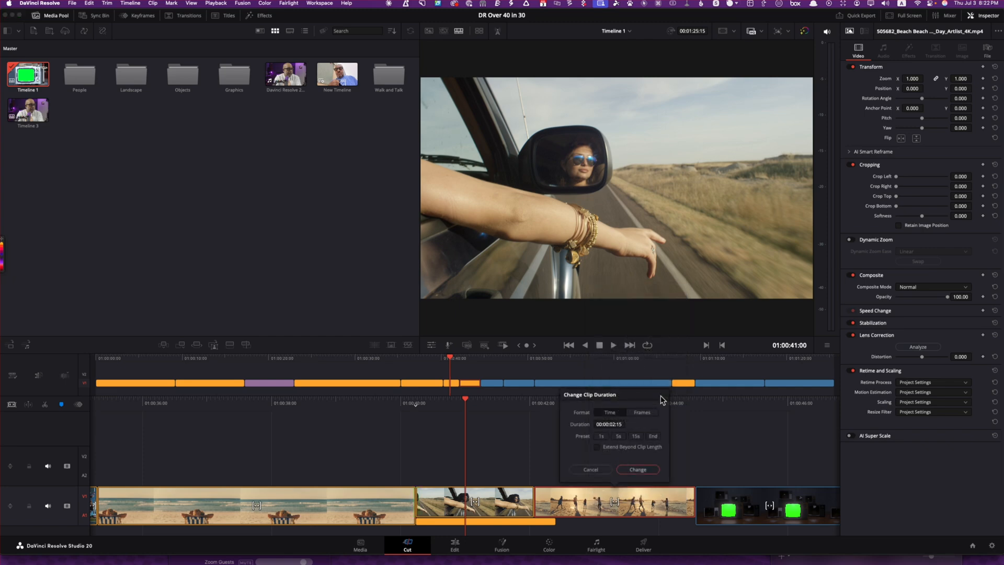
left_click(619, 424)
type("300")
key("Return")
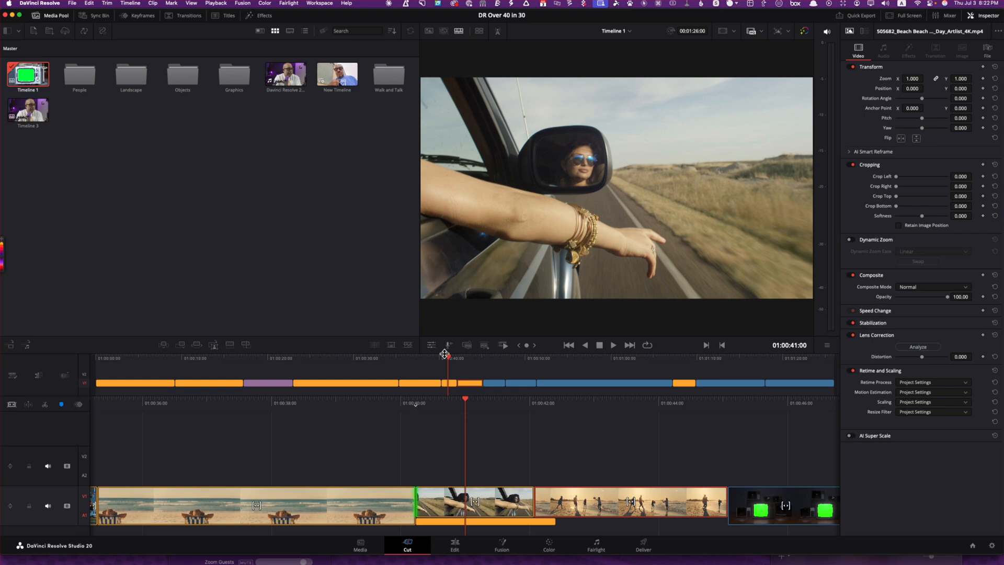
Move the playhead into the basketball clip at 01:00:12:27 and bring up the split and trim options at the playhead.
left_click_drag(447, 360, 205, 400)
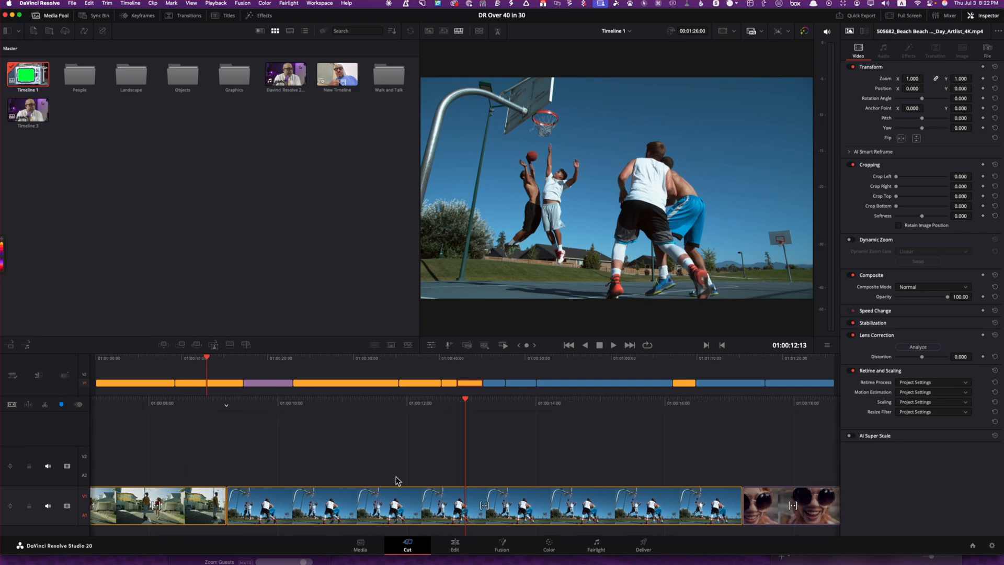
left_click_drag(465, 402, 465, 400)
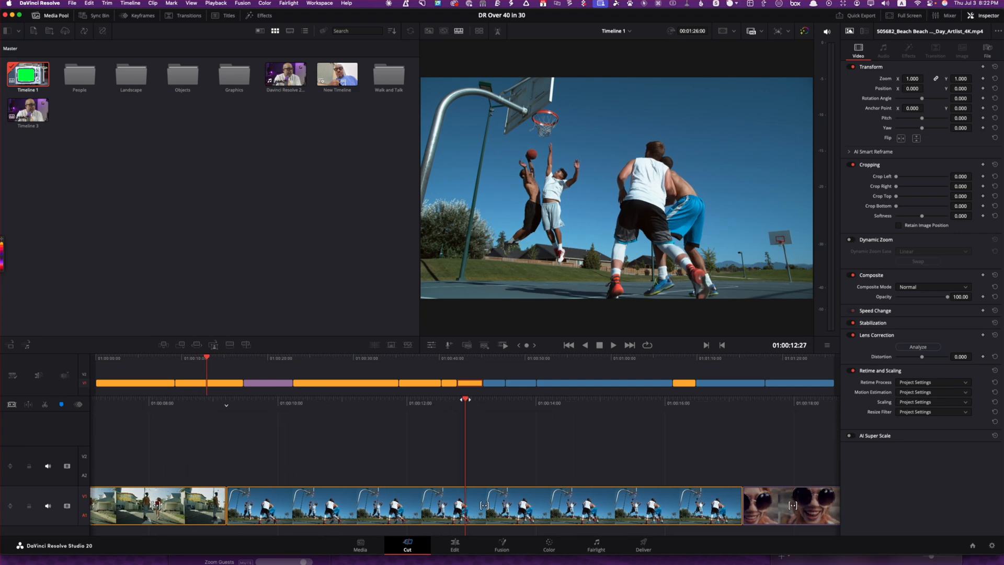
key("v")
mouse_move(465, 399)
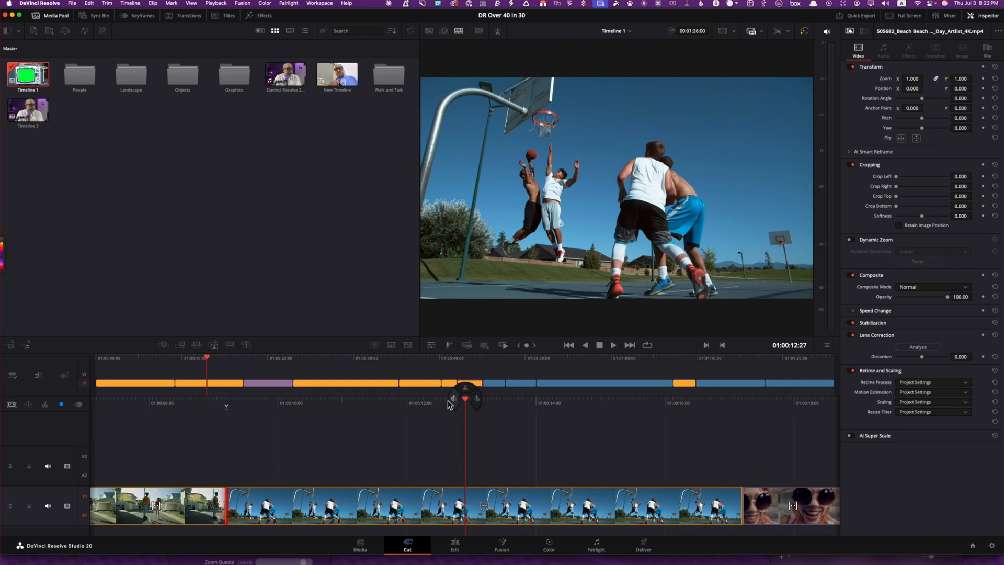
left_click(476, 401)
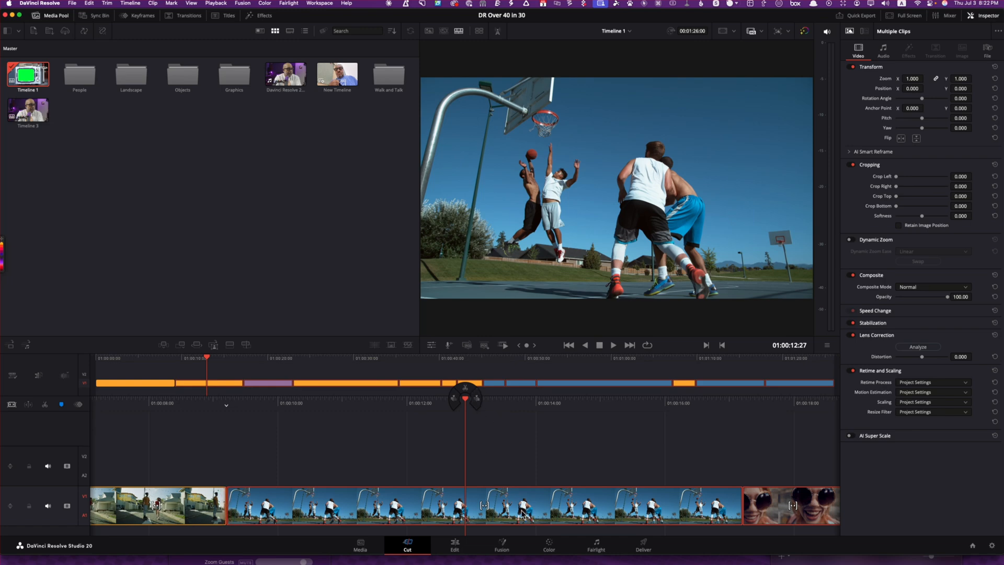
Set the clip duration of the basketball clip and all clips after it to 3 seconds at once.
right_click(523, 507)
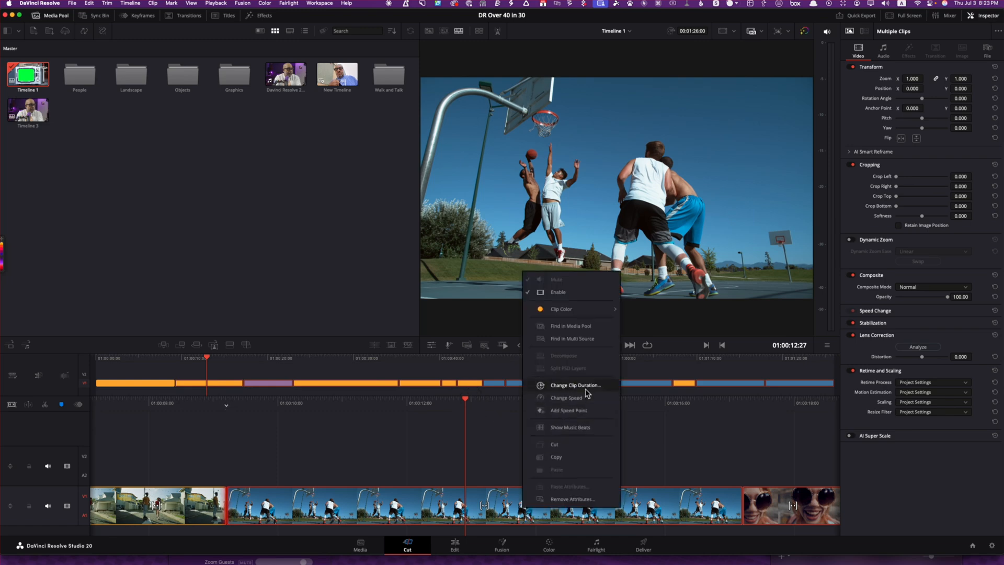
left_click(585, 388)
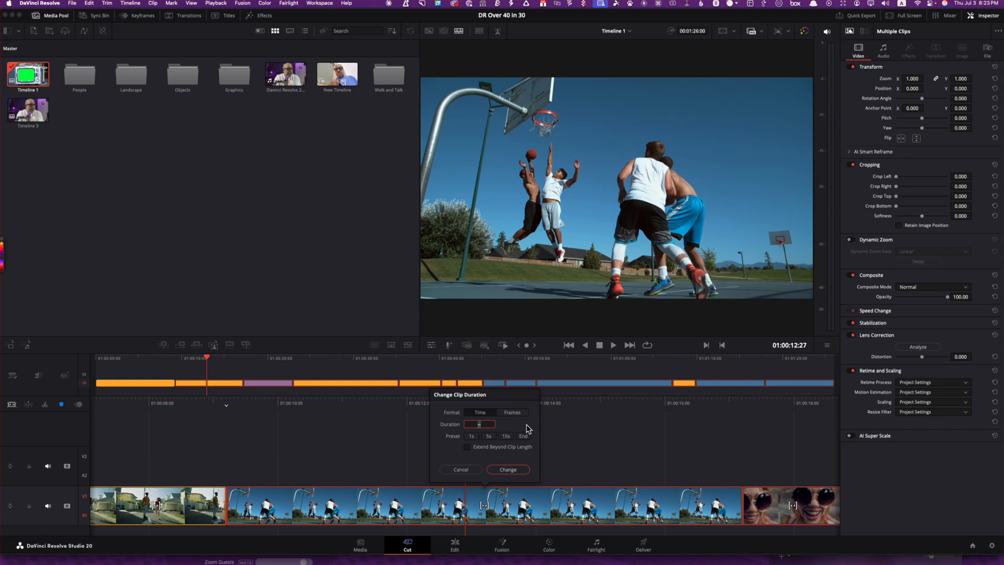
key("Return")
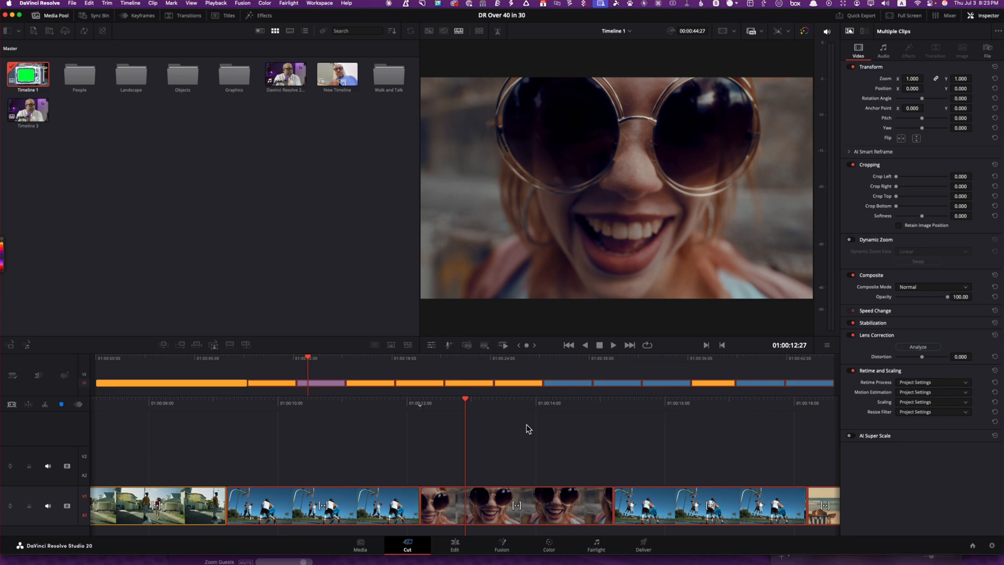
Audition the Speck of Dust, La La La Love You Like and Single music tracks in the Walk and Talk bin.
double_click(387, 74)
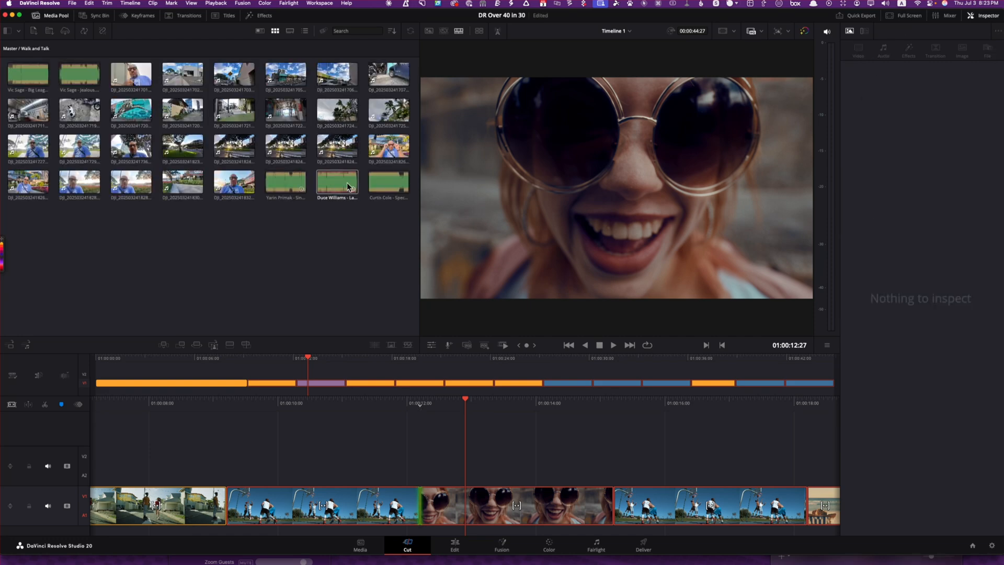
left_click(375, 180)
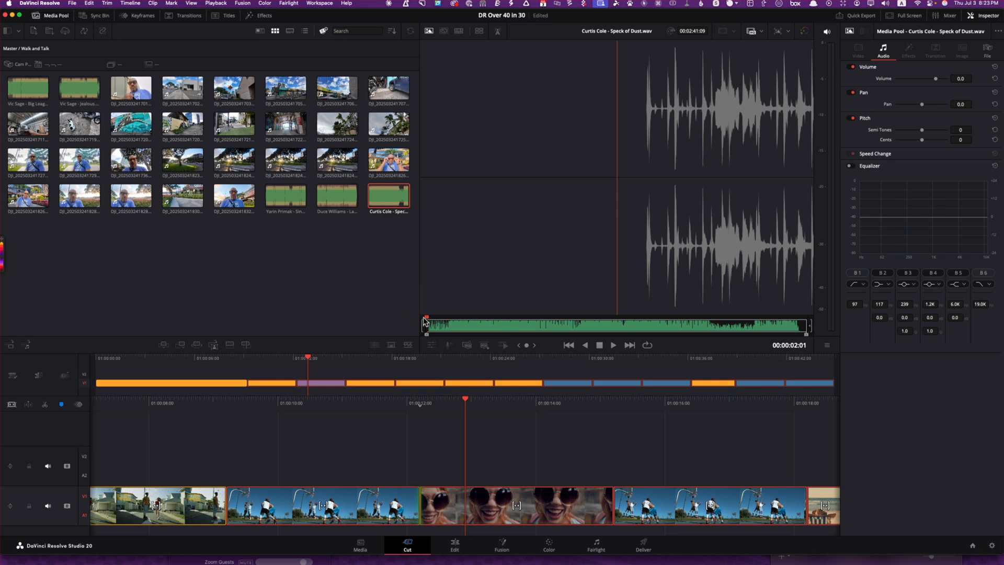
key("space")
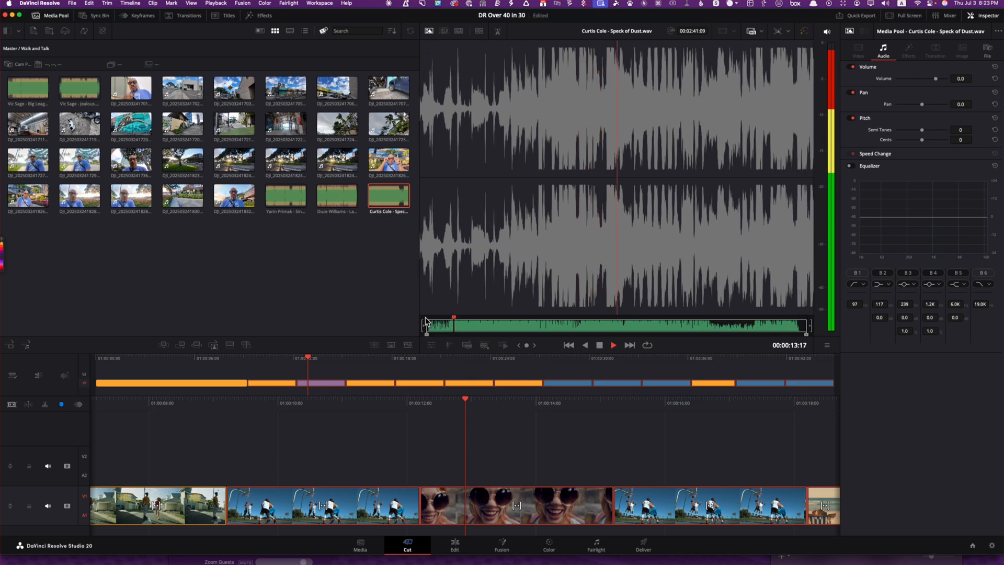
key("space")
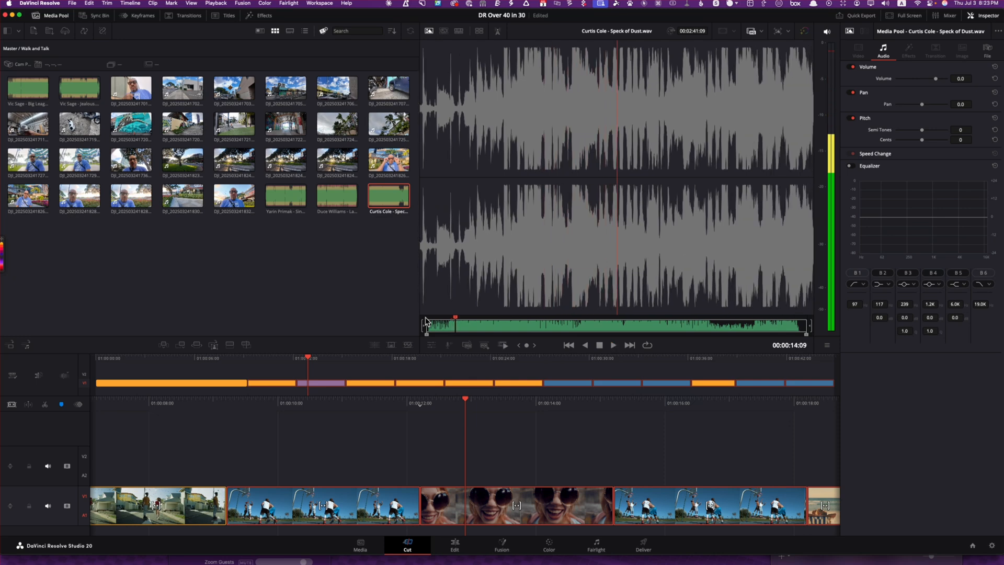
left_click(325, 193)
key("space")
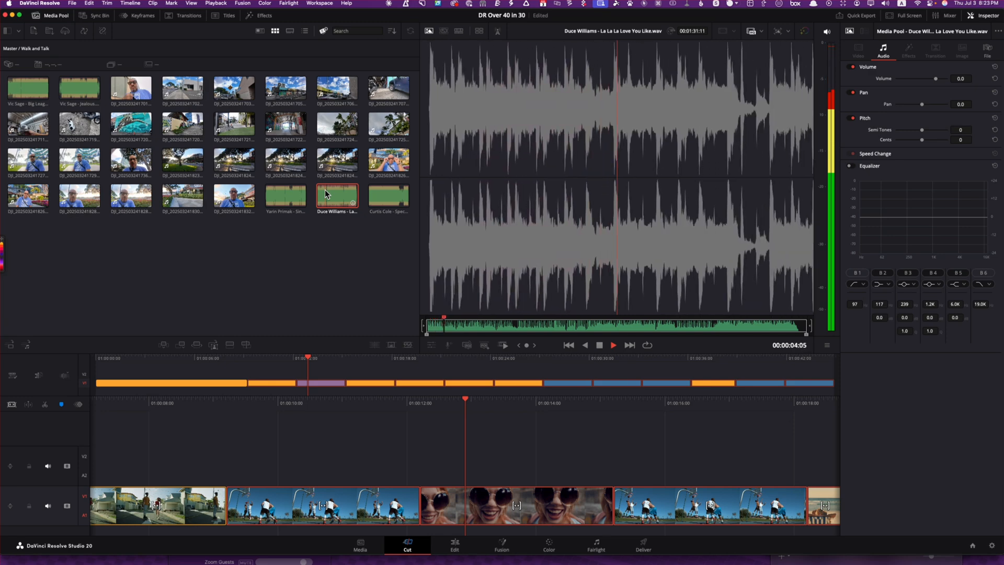
key("space")
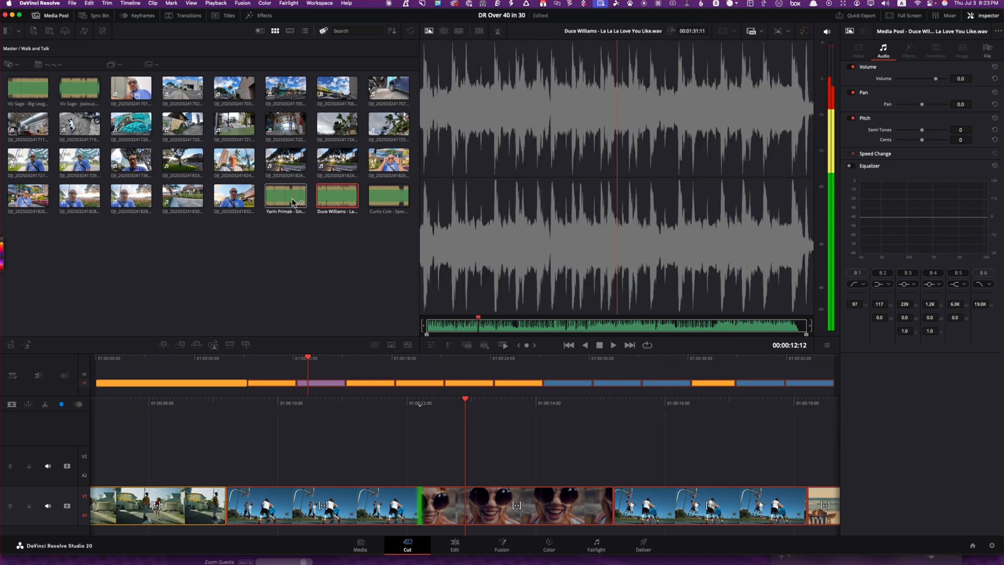
left_click(271, 198)
key("space")
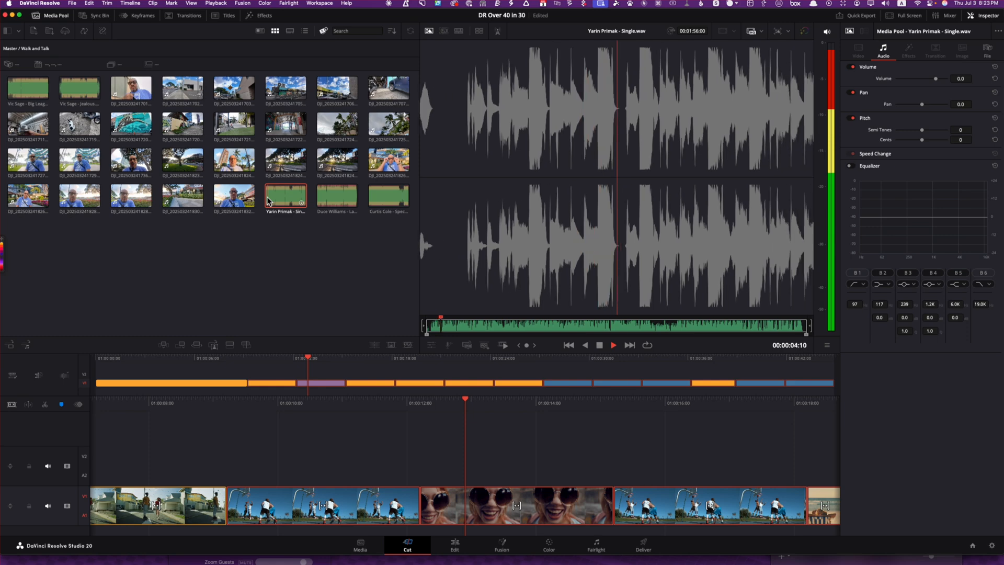
key("space")
Add the Single music track on a new audio track from the start of Timeline 1 and play the opening.
left_click_drag(267, 201, 74, 536)
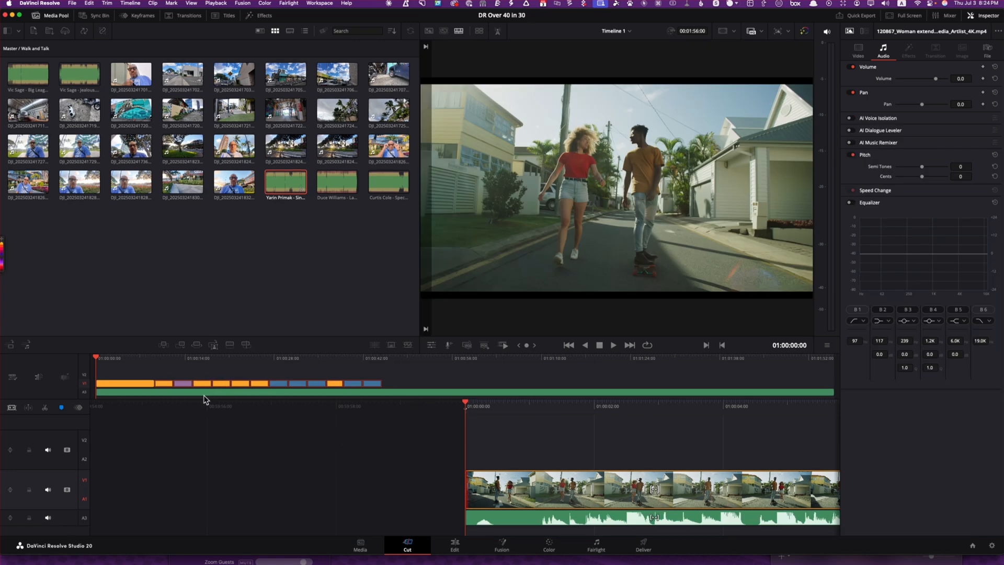
key("space")
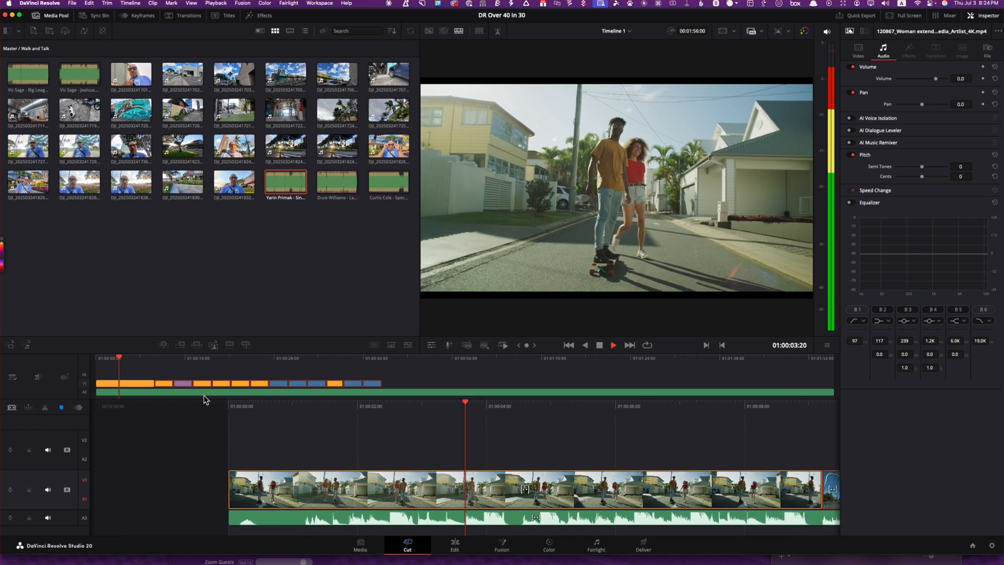
key("space")
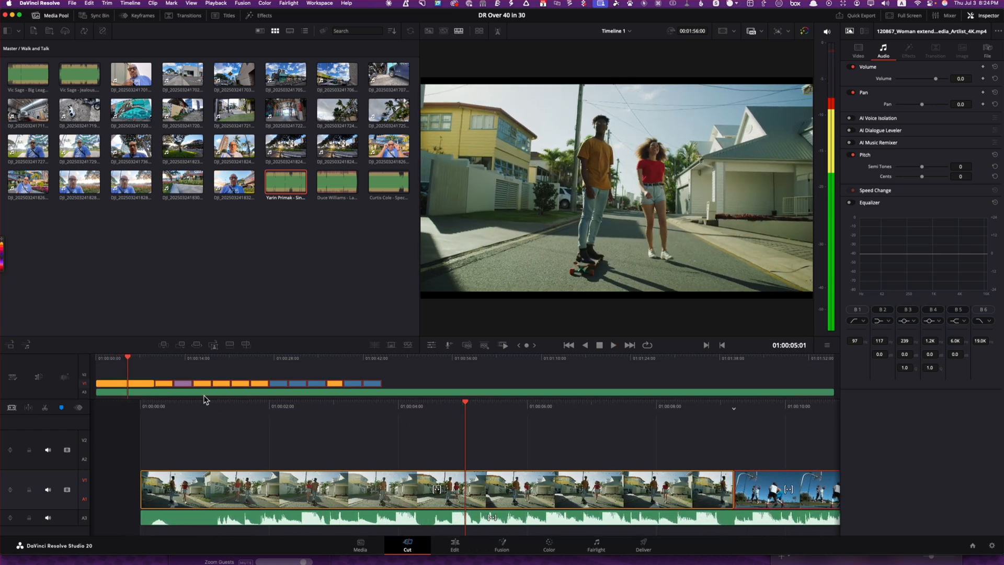
key("space")
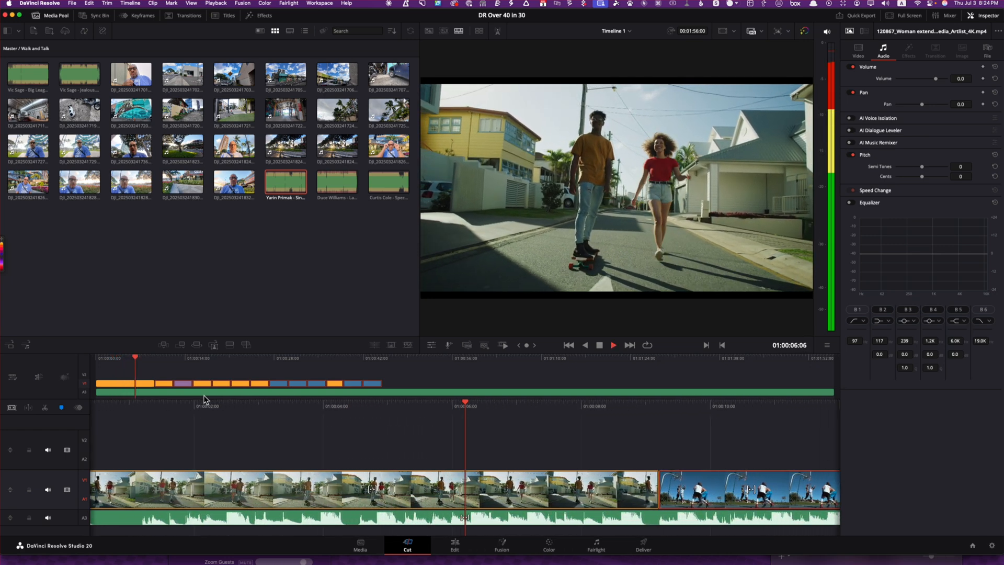
key("space")
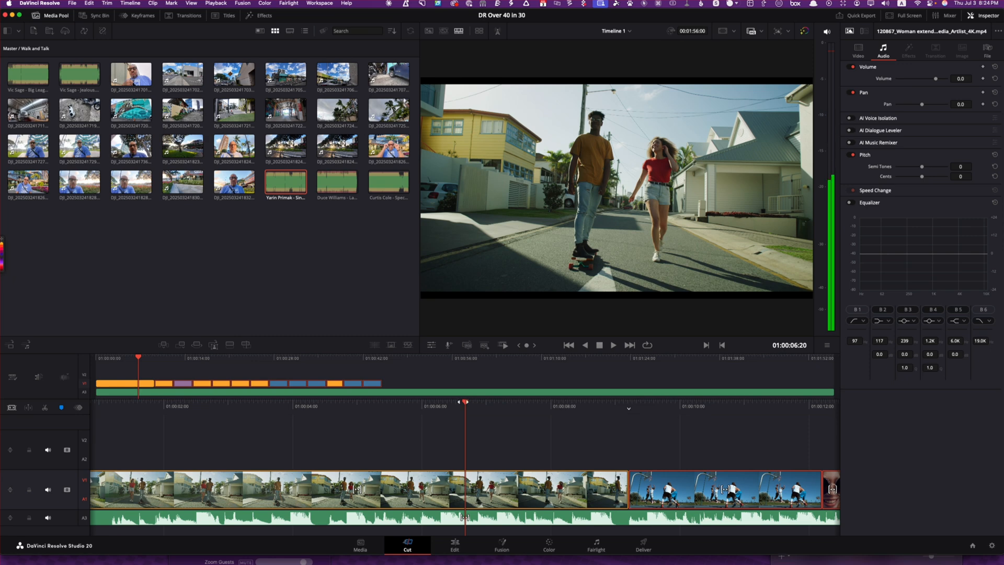
Trim the end of the first street clip to the playhead at 01:00:02:15, closing the gap behind it.
left_click_drag(463, 402, 731, 419)
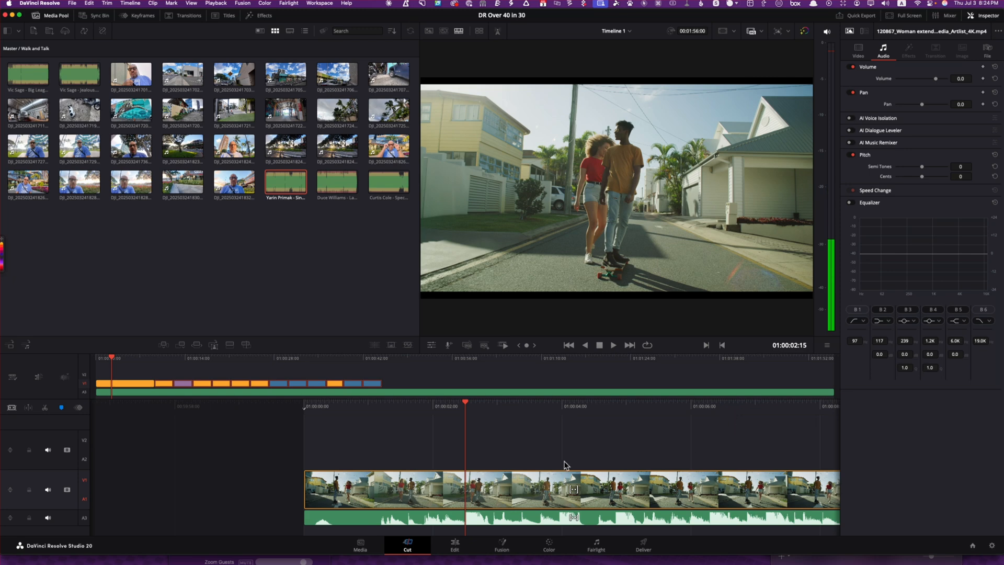
left_click(307, 488)
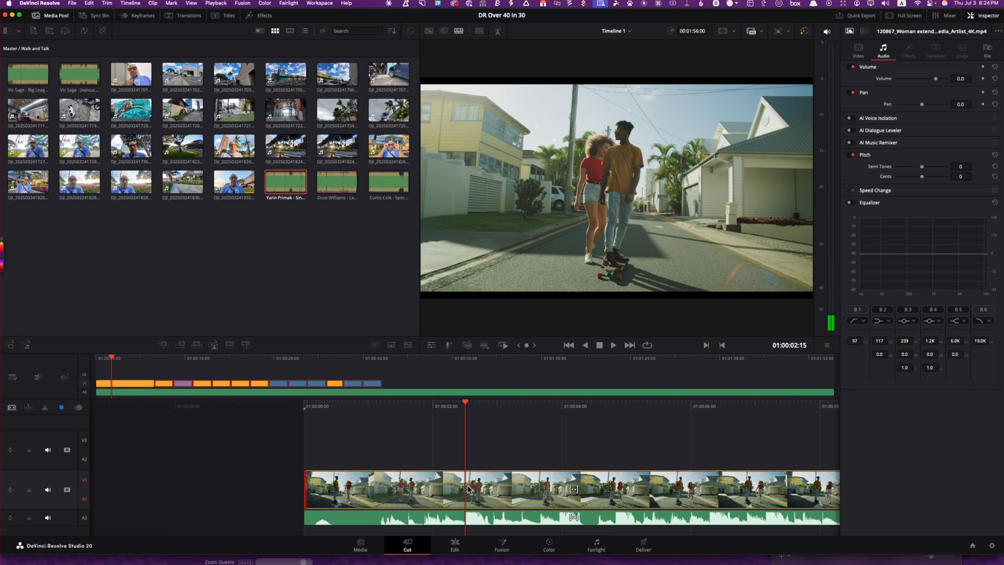
left_click(467, 490)
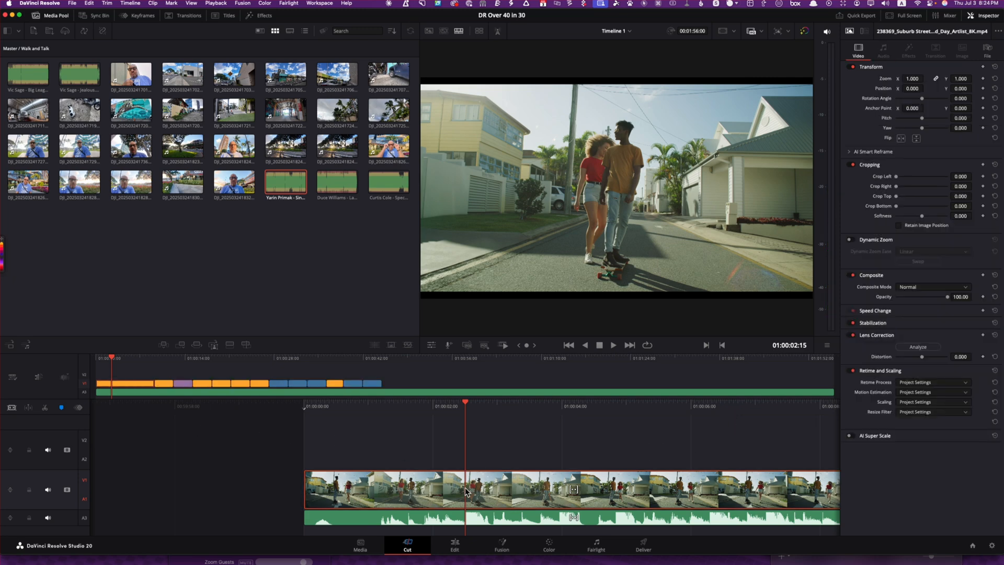
key("ctrl+shift+]")
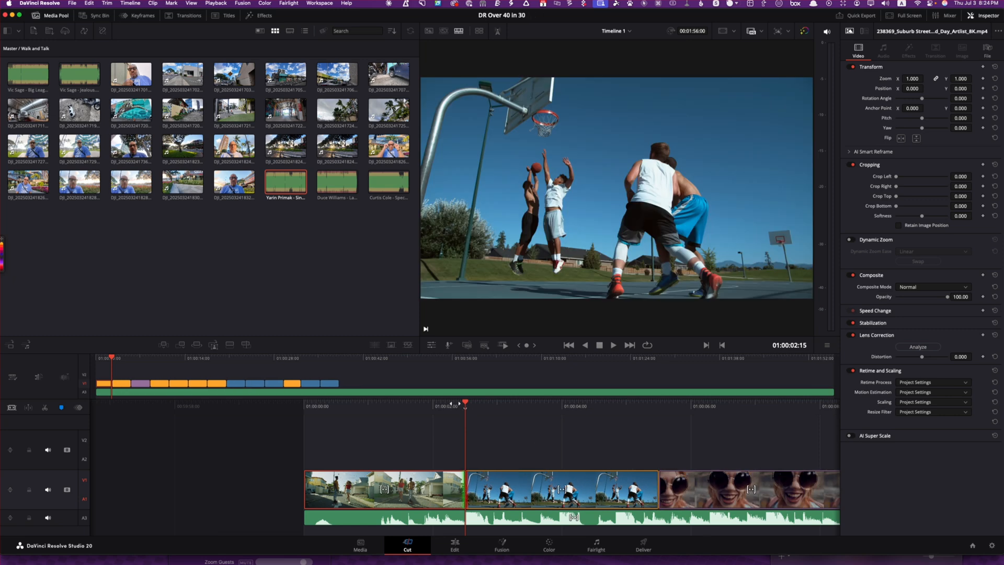
Check the first street clip's length in the Change Clip Duration dialog and close it without a change.
left_click_drag(468, 403, 496, 404)
right_click(426, 490)
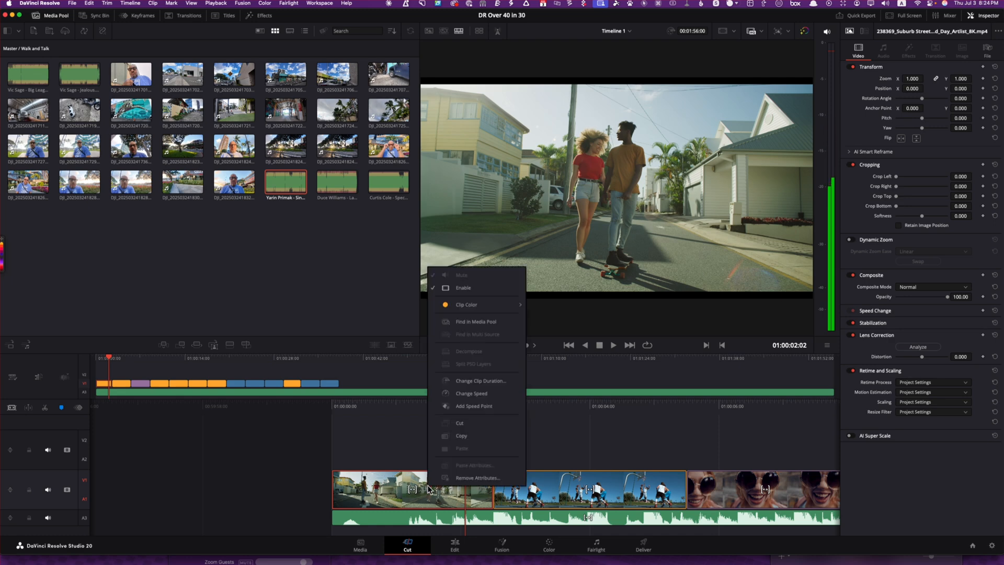
left_click(497, 386)
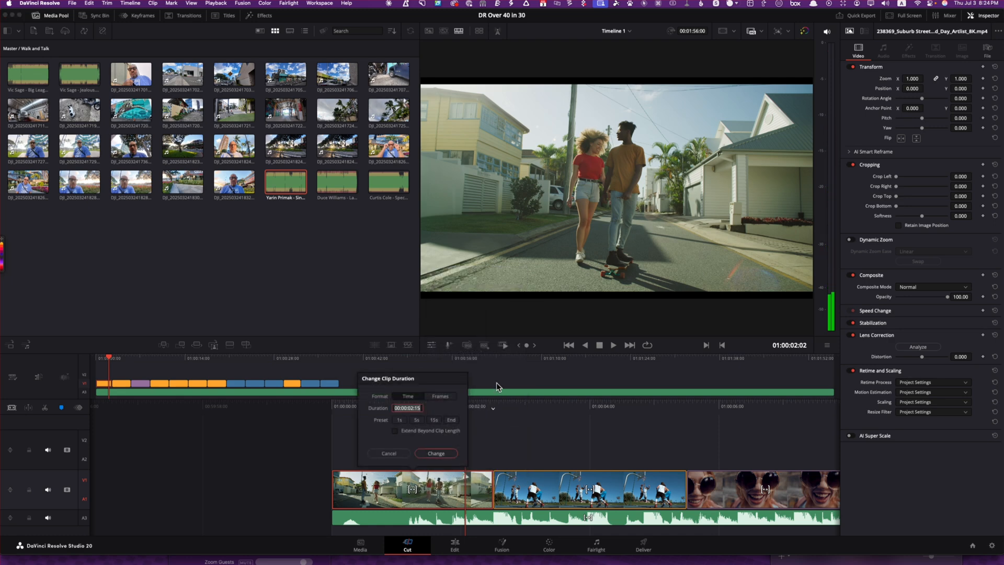
left_click(406, 454)
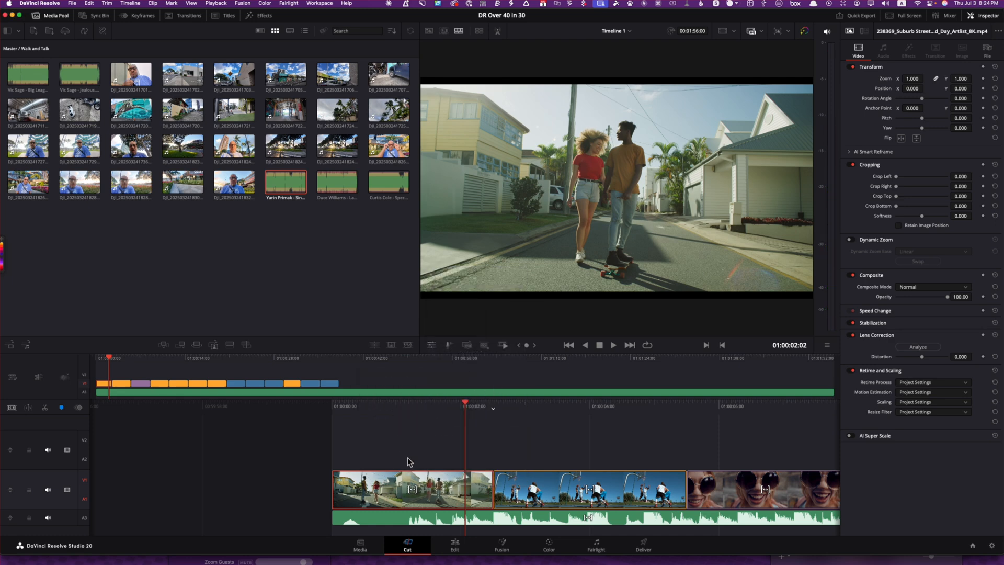
Play and scrub to the music beat at 01:00:04:25 and trim the end of the first basketball clip to it, closing the gap.
key("space")
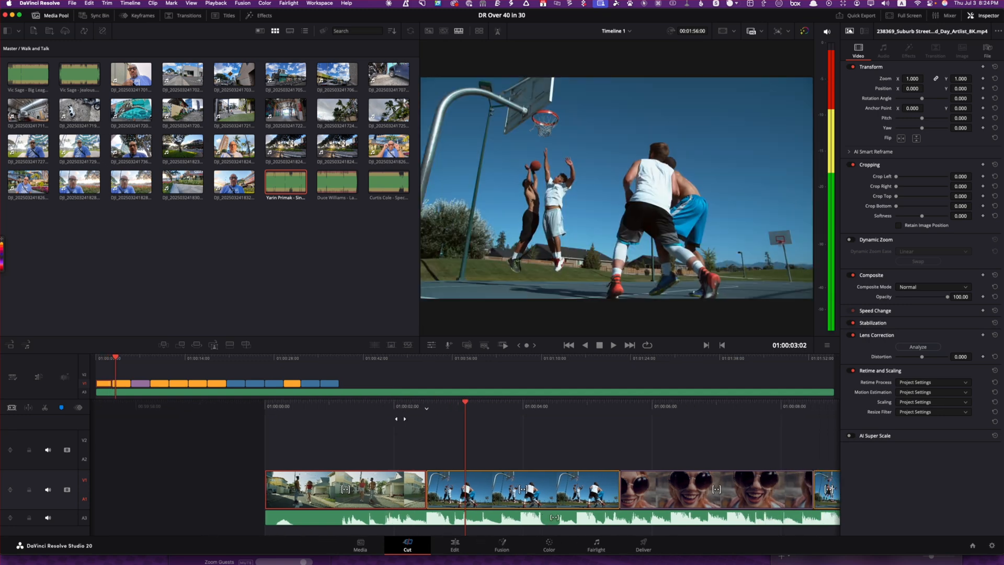
key("space")
left_click_drag(397, 421, 445, 420)
key("space")
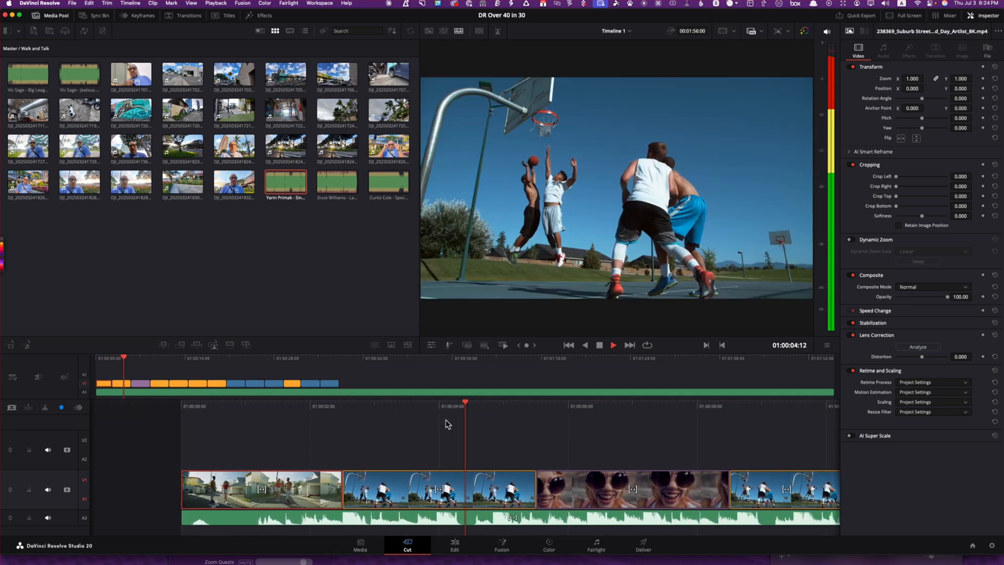
key("space")
left_click_drag(466, 404, 474, 403)
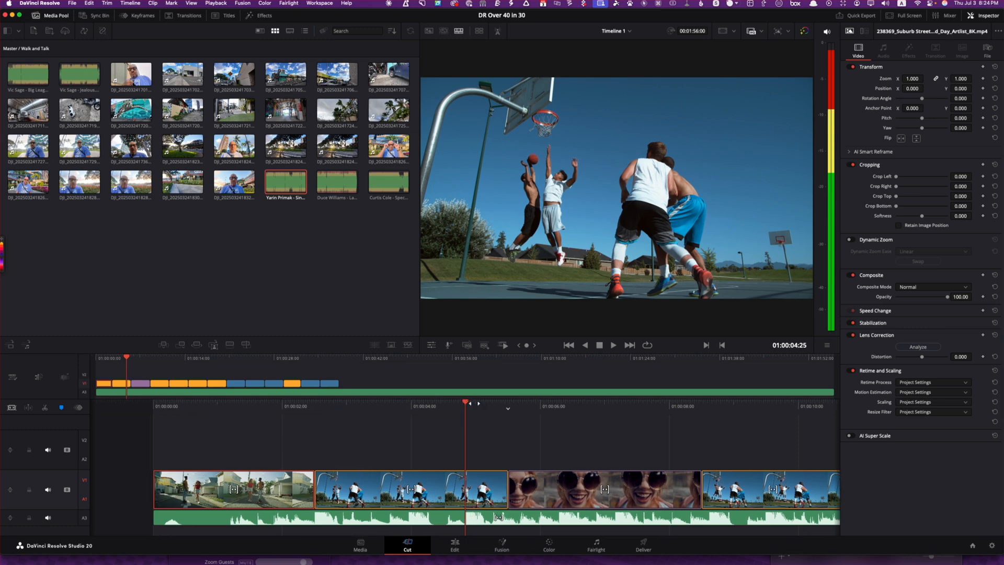
left_click(506, 491)
left_click_drag(507, 490, 462, 484)
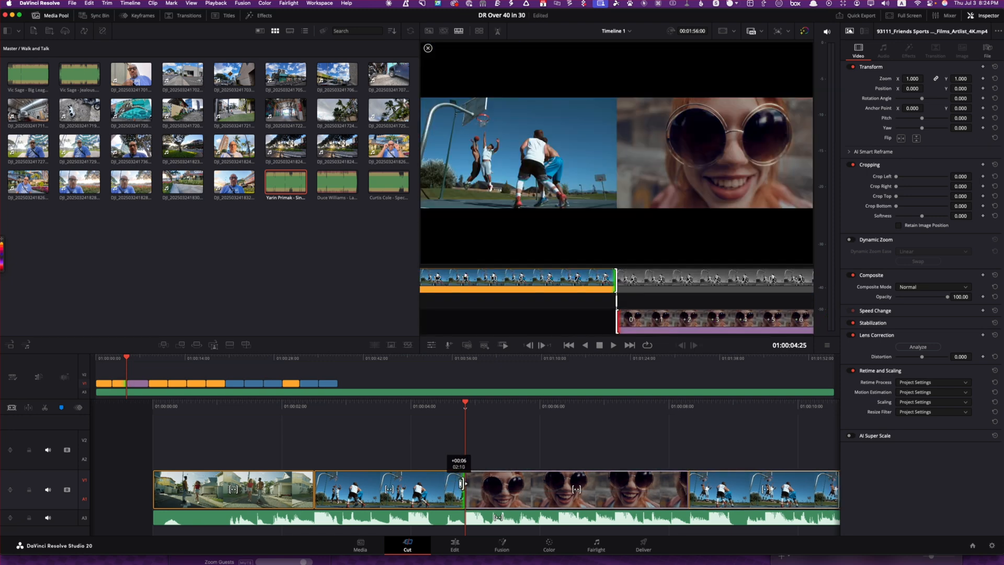
left_click_drag(462, 484, 462, 483)
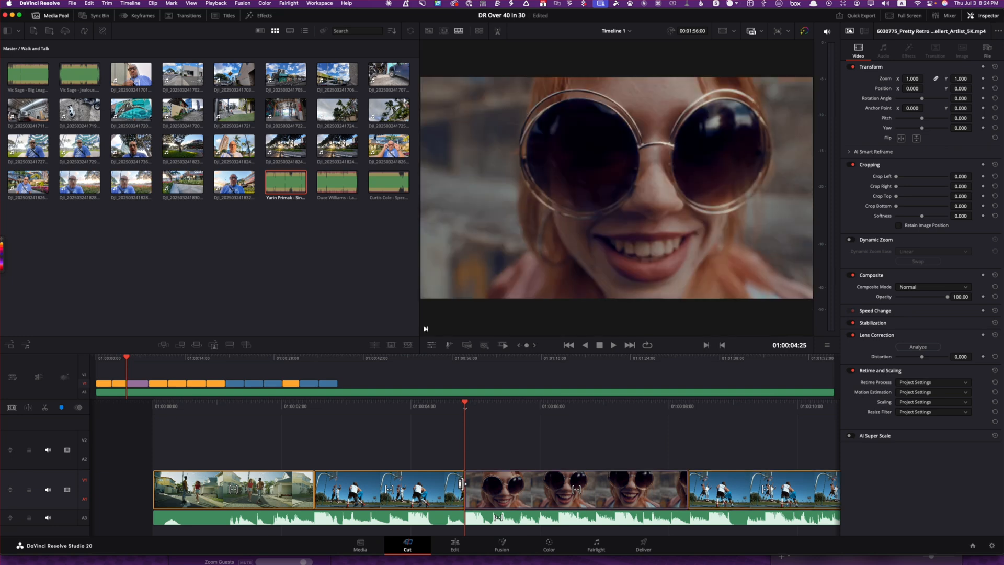
key("v")
Set the duration of all video clips from the first basketball clip to the end of the edit to 210 in Time format.
left_click_drag(465, 402, 514, 408)
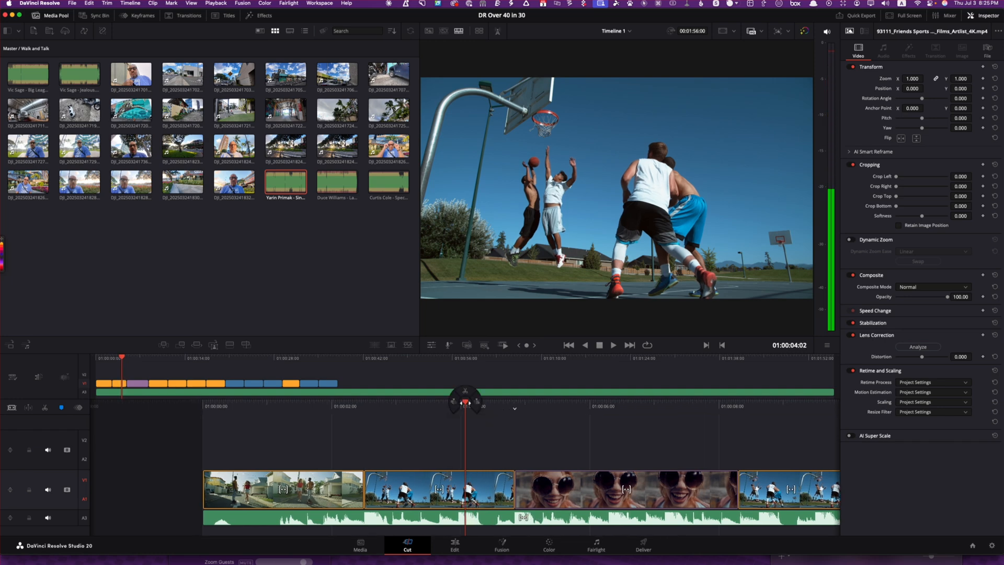
left_click(478, 402)
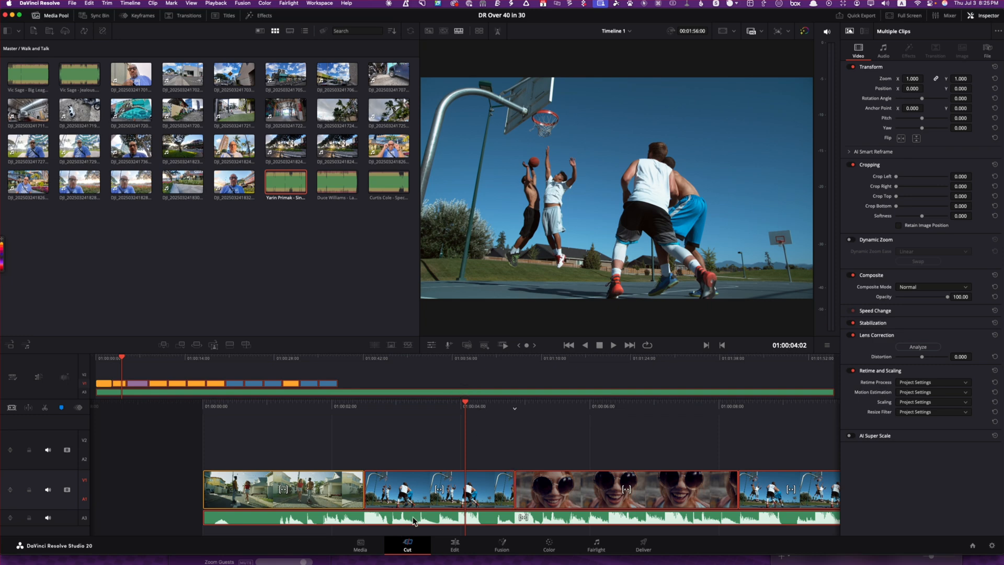
left_click(369, 383)
left_click_drag(367, 383, 124, 384)
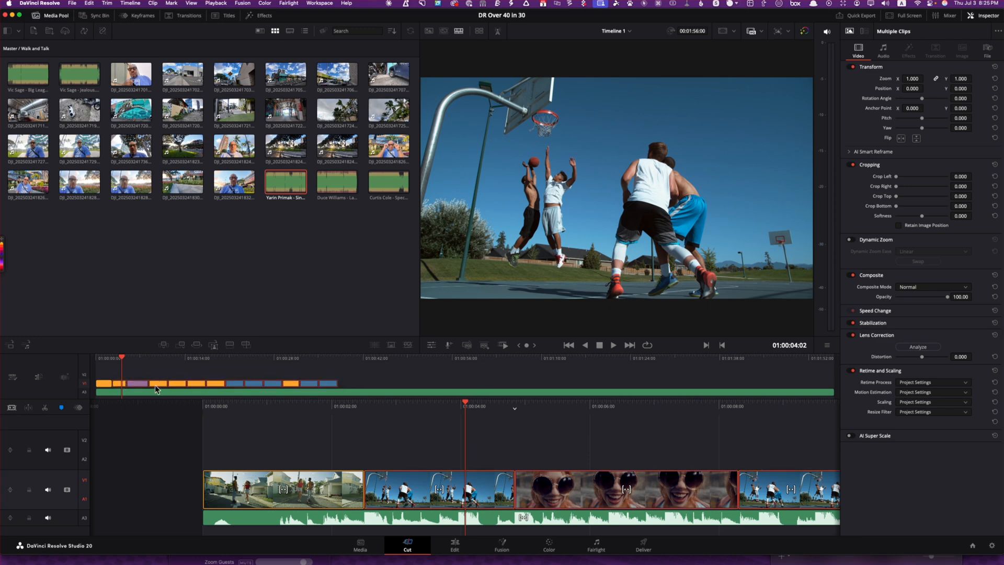
mouse_move(471, 403)
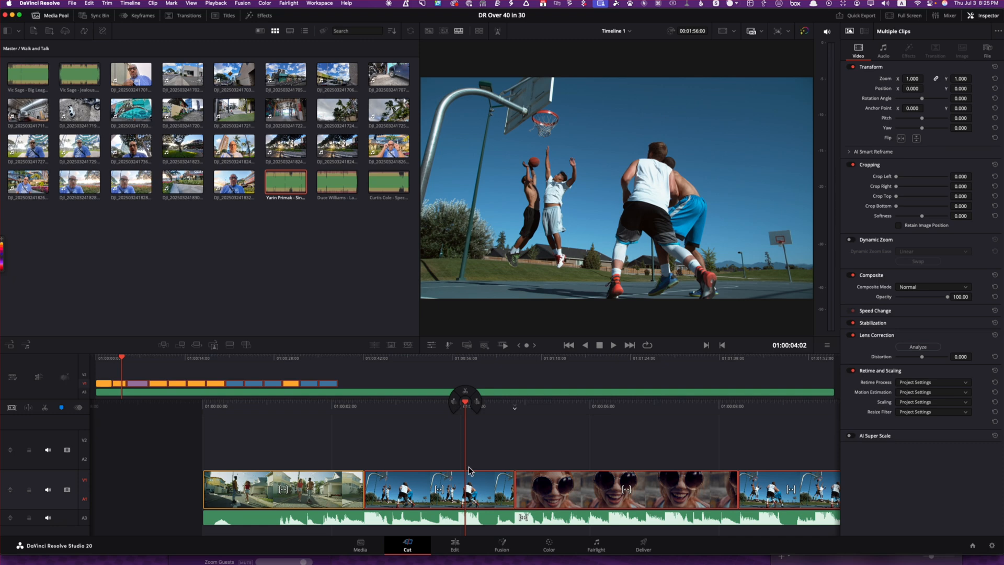
right_click(483, 503)
left_click(557, 369)
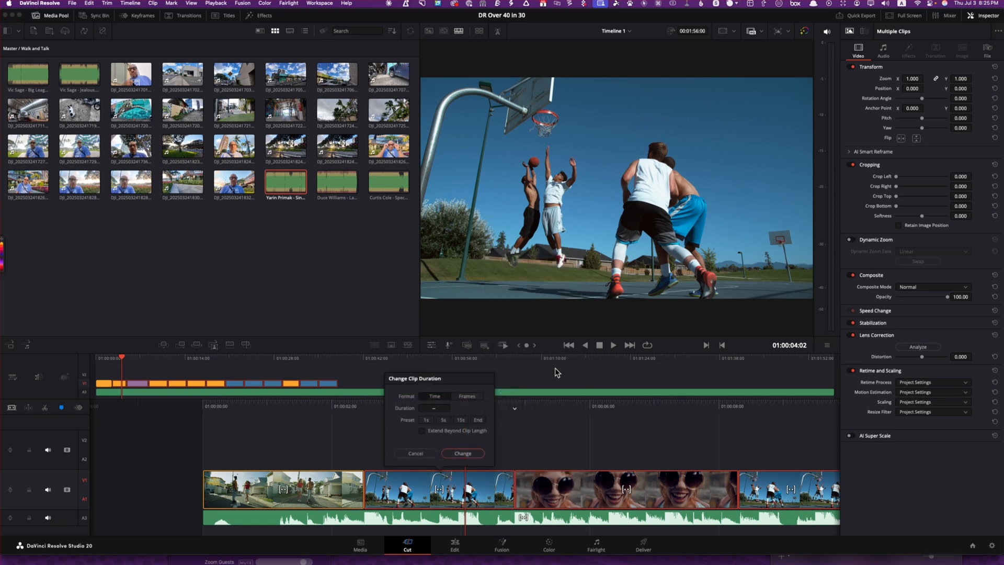
left_click(442, 408)
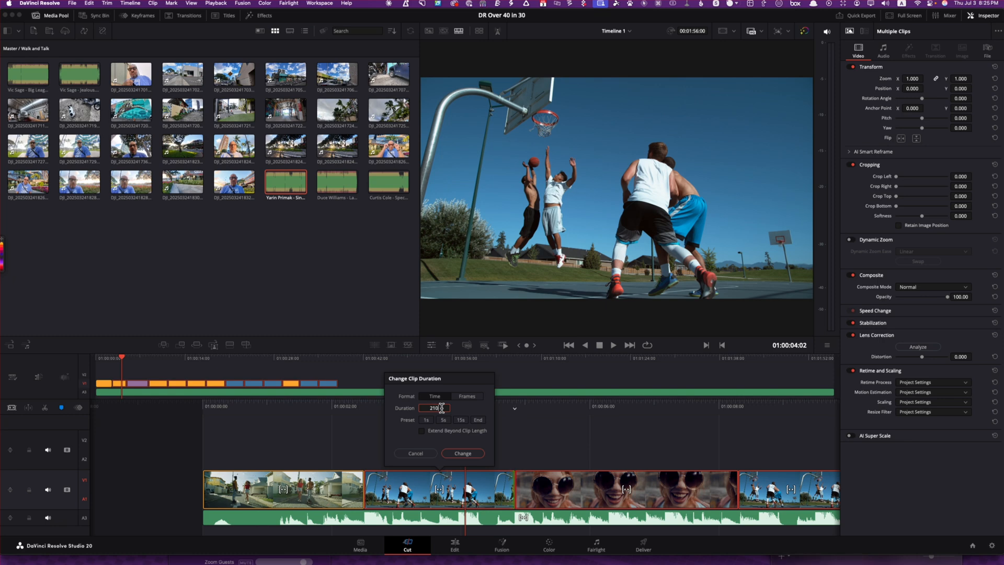
key("Return")
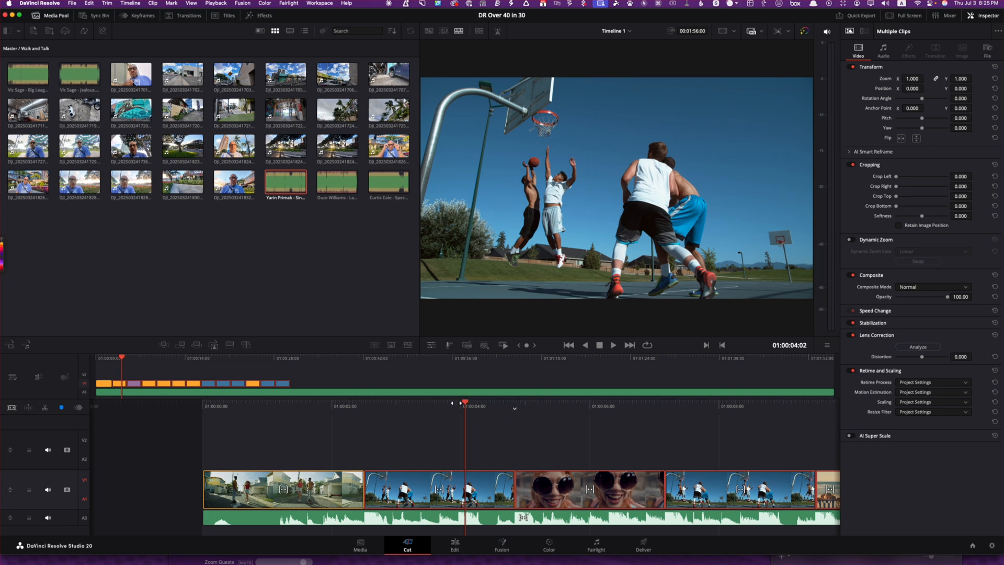
Play the timeline from the start to 01:00:24:15 and examine the cut between the fan and snorkelling clips in the trim view.
key("Home")
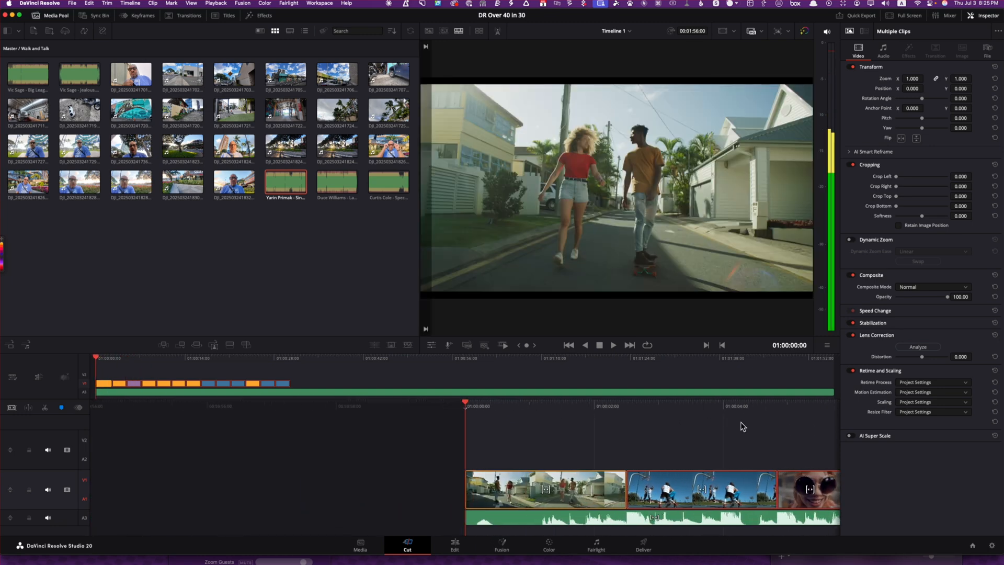
key("space")
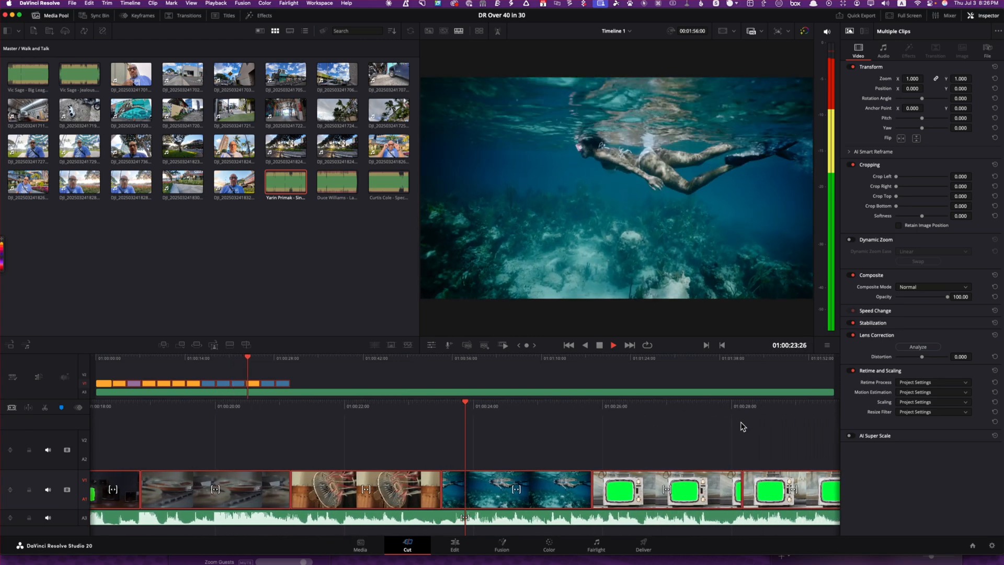
key("space")
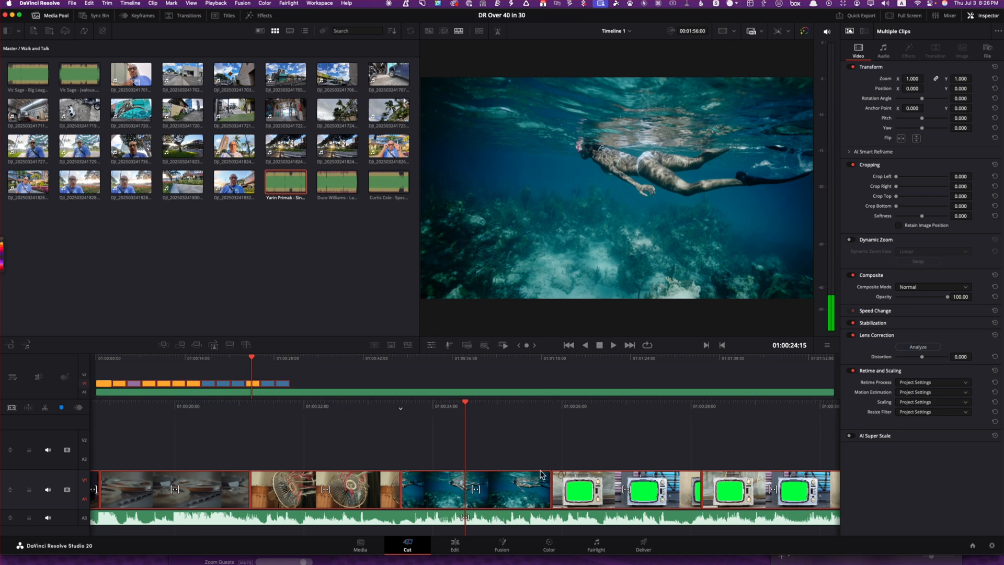
left_click(404, 487)
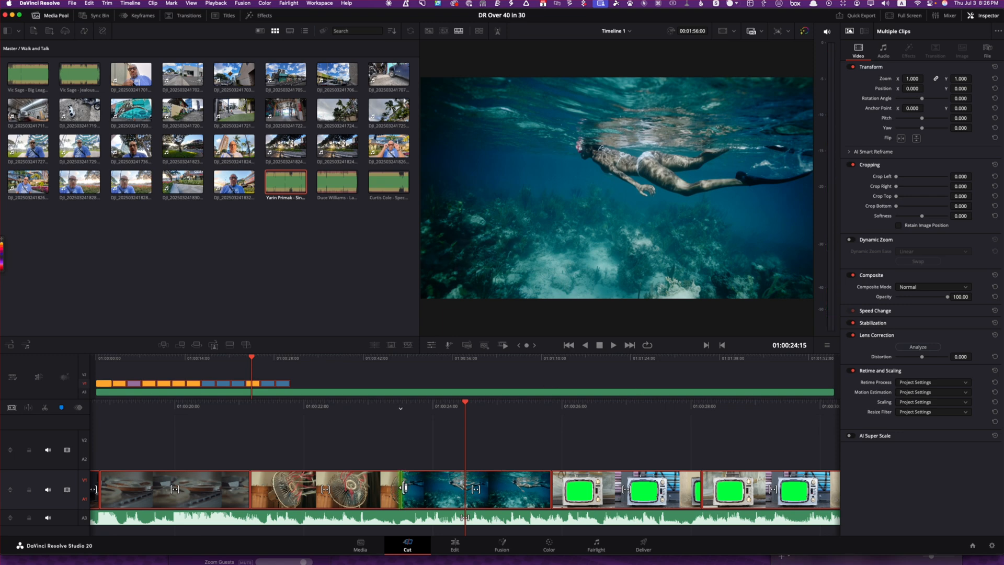
left_click(404, 487)
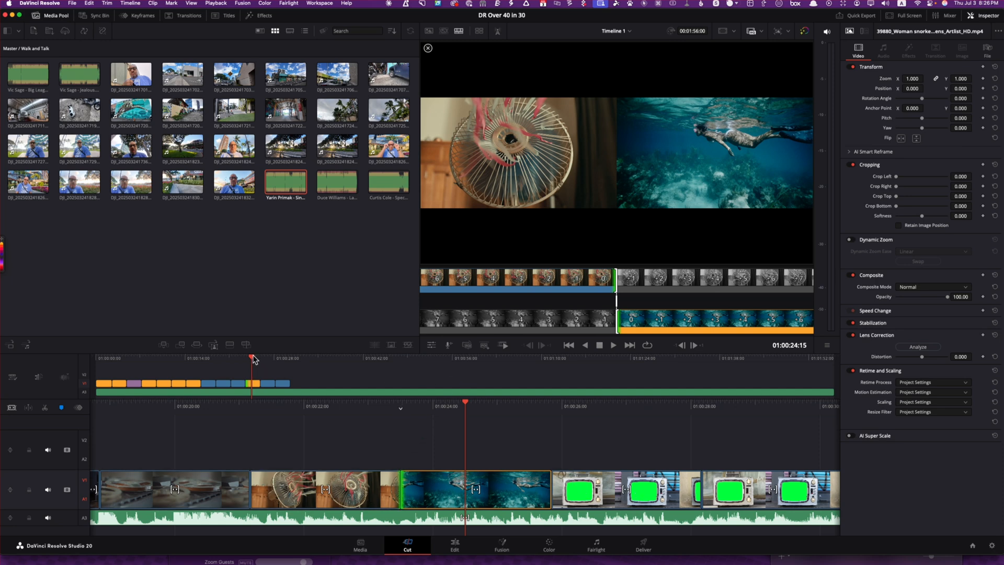
Return the playhead to the start of the timeline, move the editor window down slightly and switch to Ecamm Live.
left_click_drag(252, 359, 75, 386)
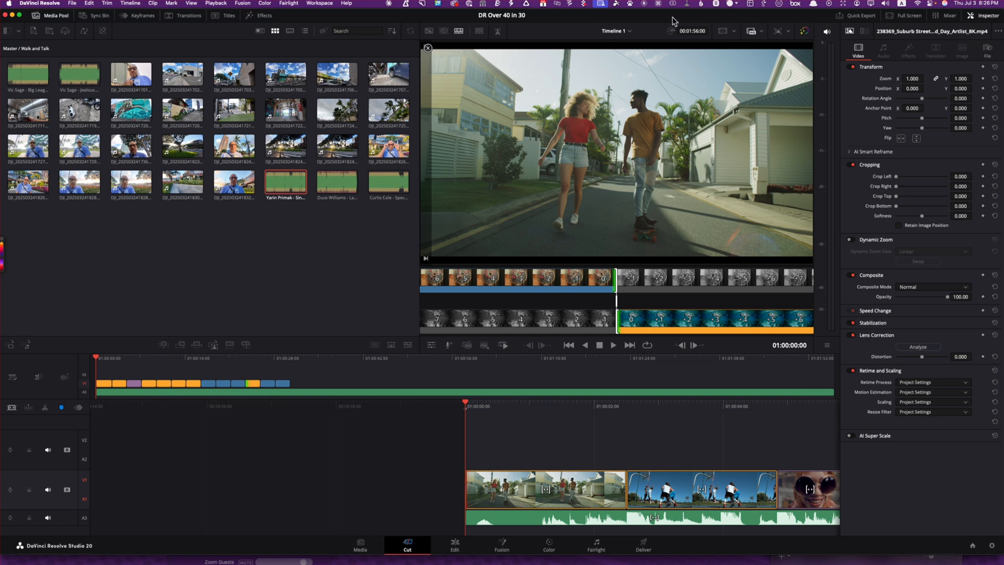
left_click_drag(680, 16, 678, 34)
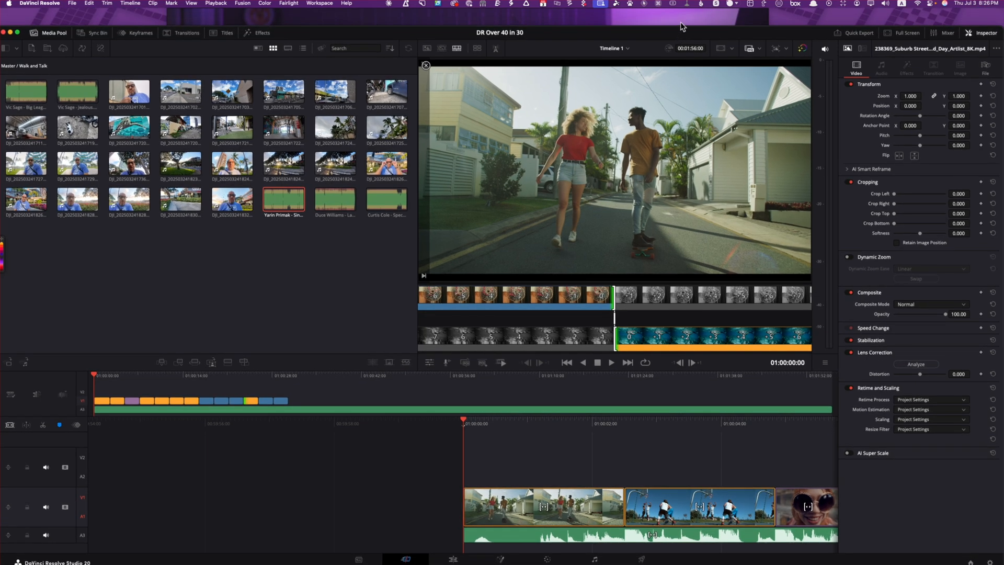
left_click(685, 18)
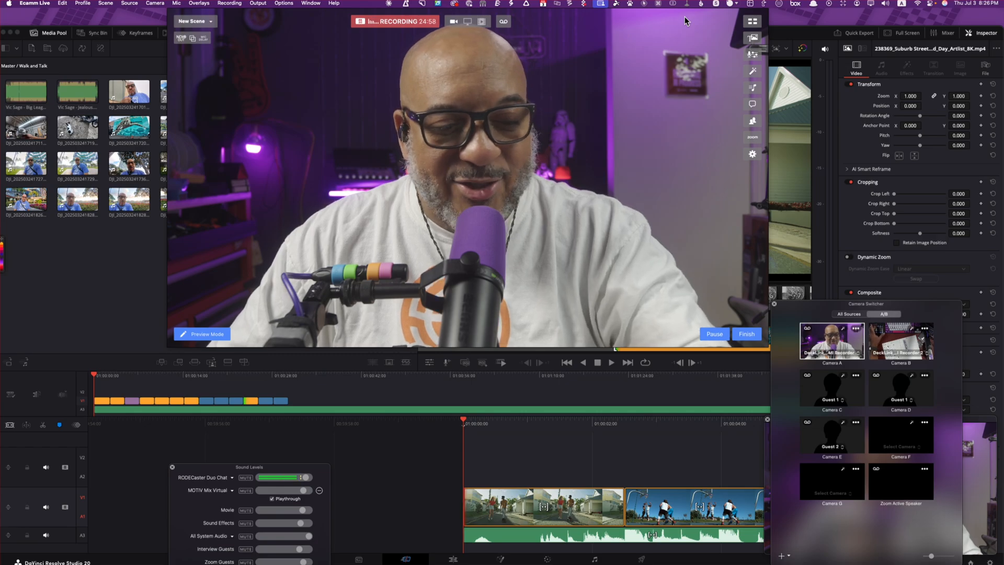